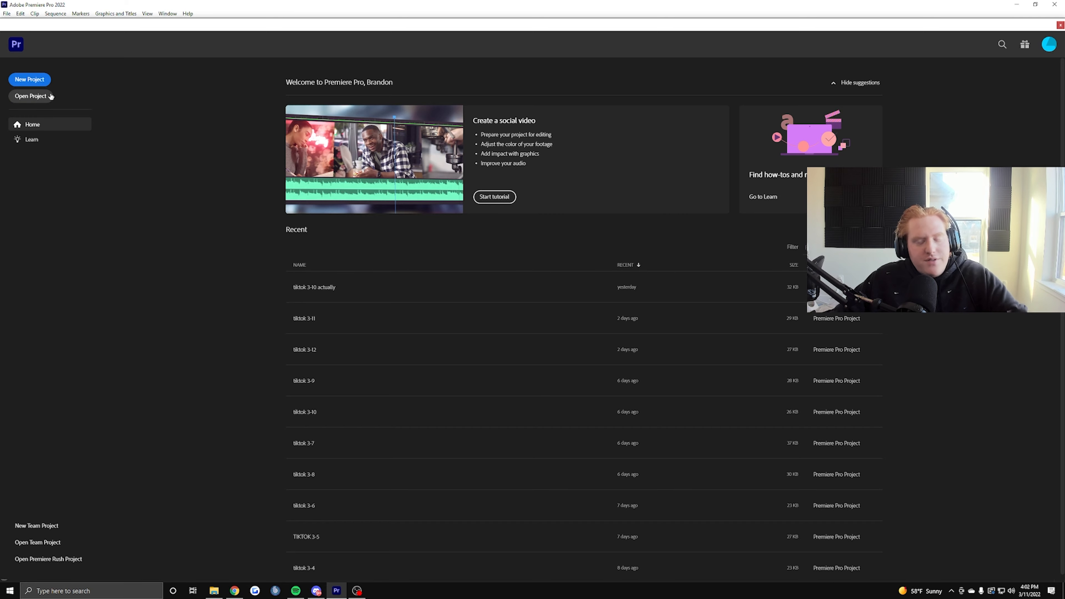
Create a new project named "tiktok 3-13".
click(40, 84)
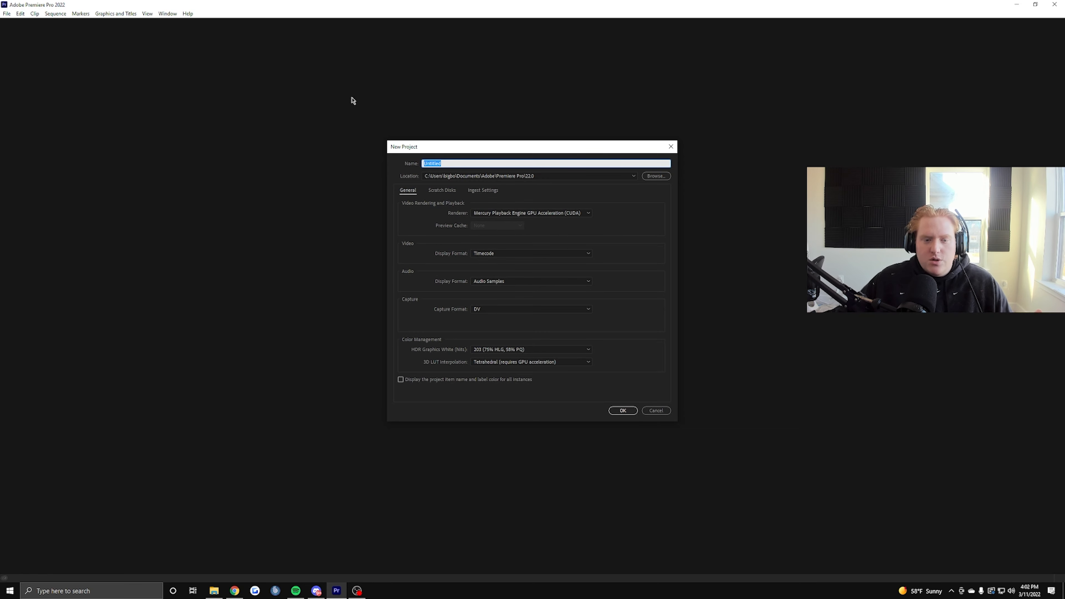
text(tik)
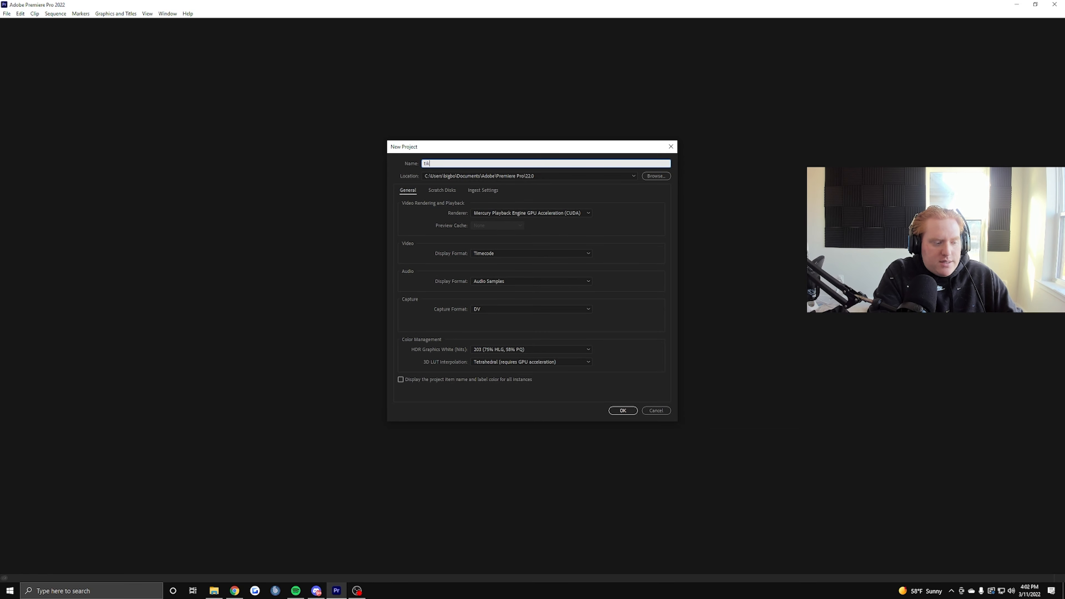
text(13)
key(Return)
text(tok 3-)
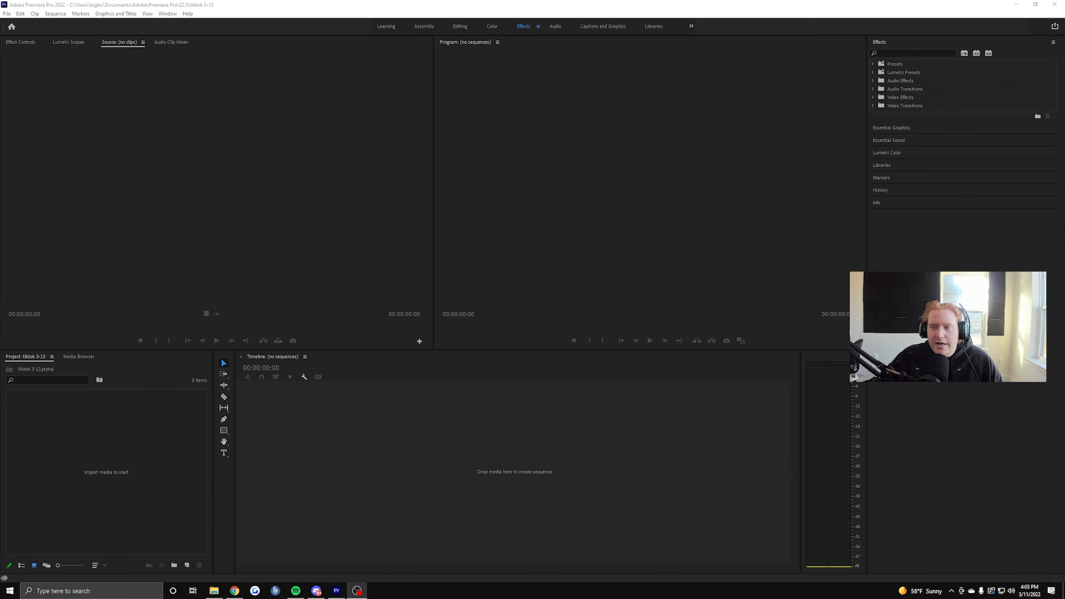
Switch to the Editing workspace and start a new sequence based on the ARRI 1080p 30 preset.
click(459, 26)
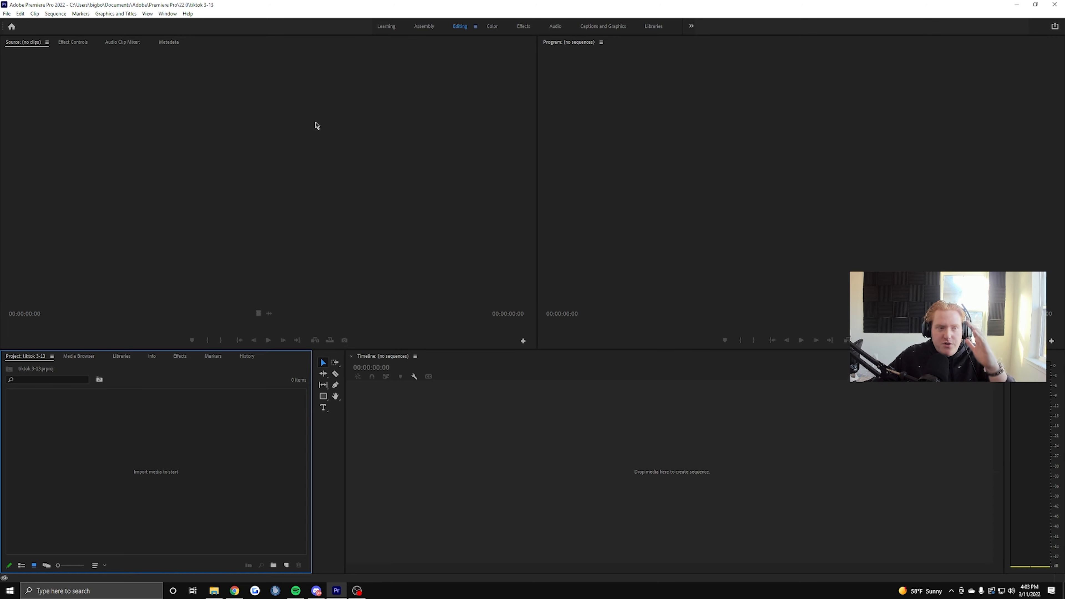
click(10, 15)
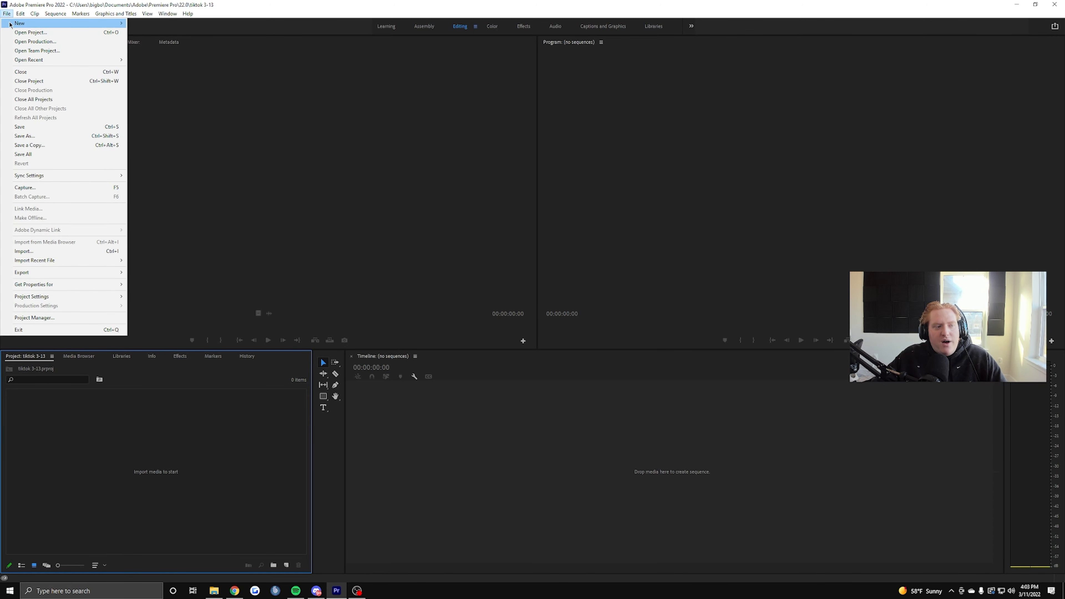
mouse_move(16, 23)
click(169, 50)
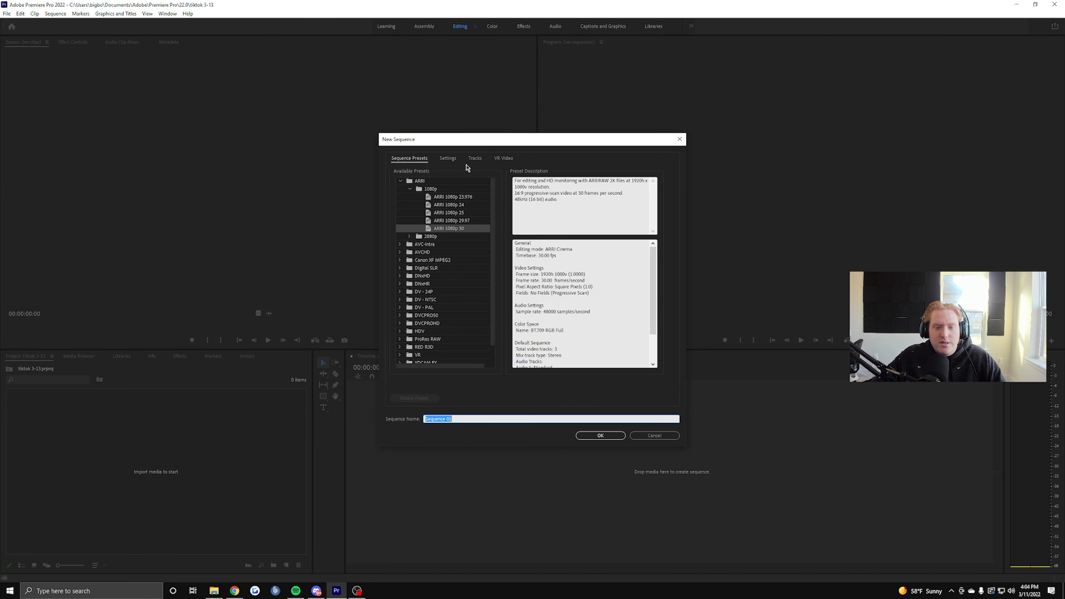
scroll(445, 209, down, 1)
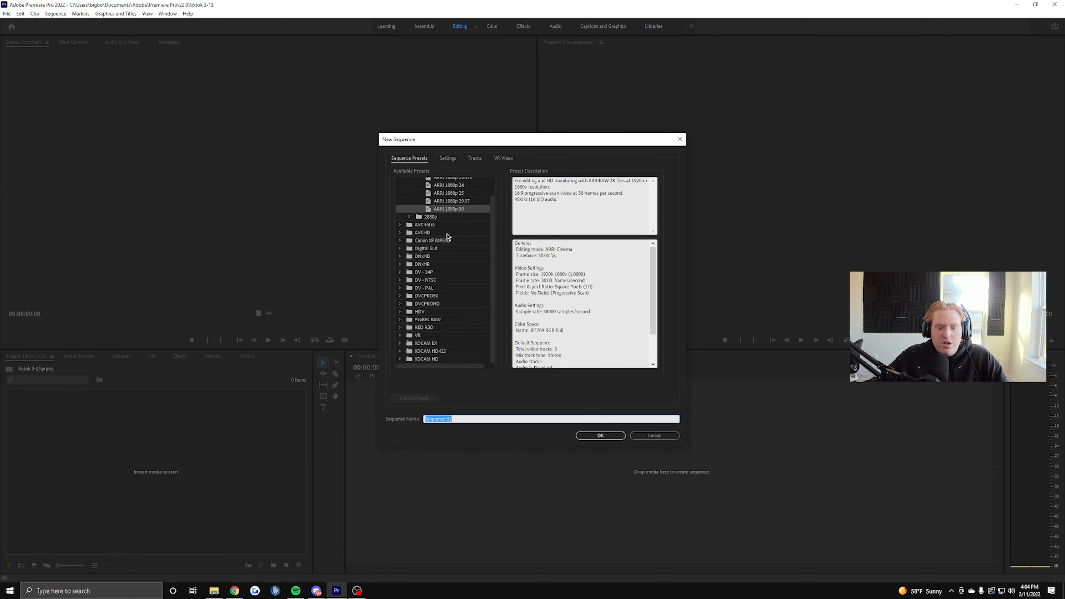
scroll(428, 275, up, 1)
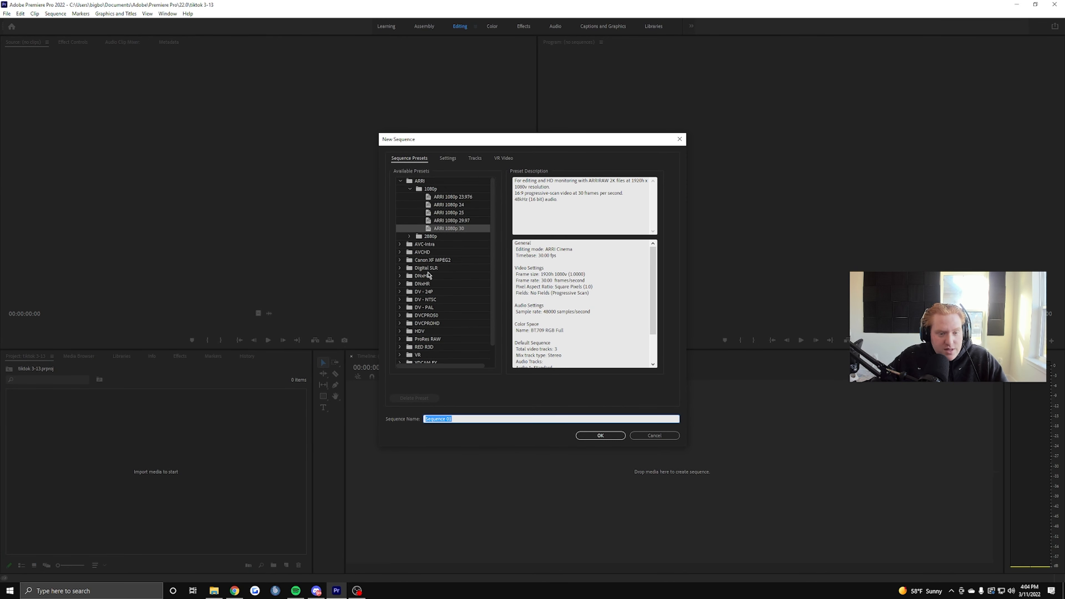
click(400, 182)
click(400, 182)
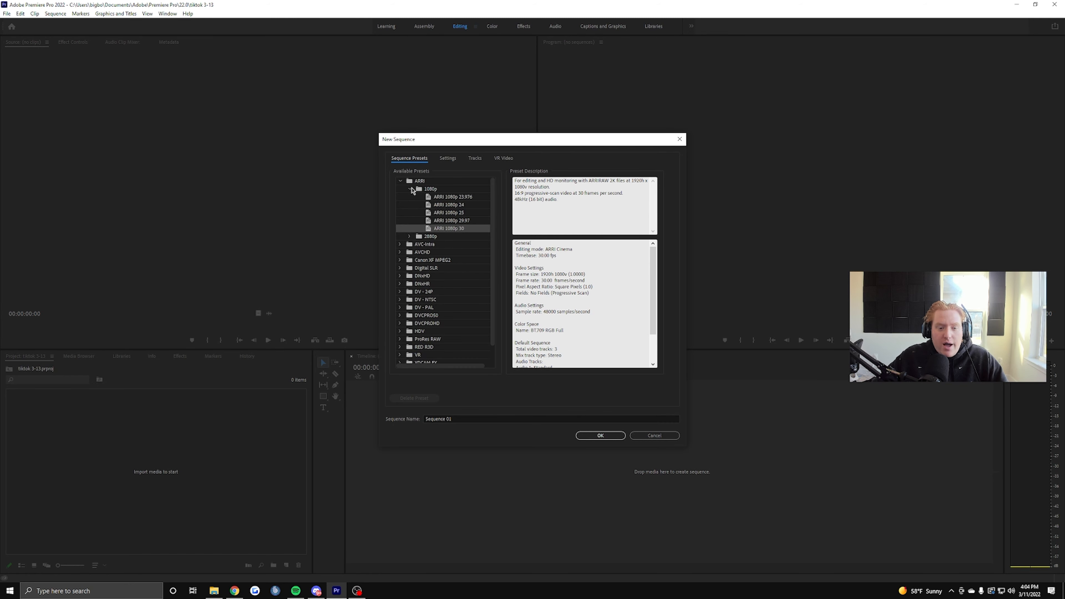
click(410, 189)
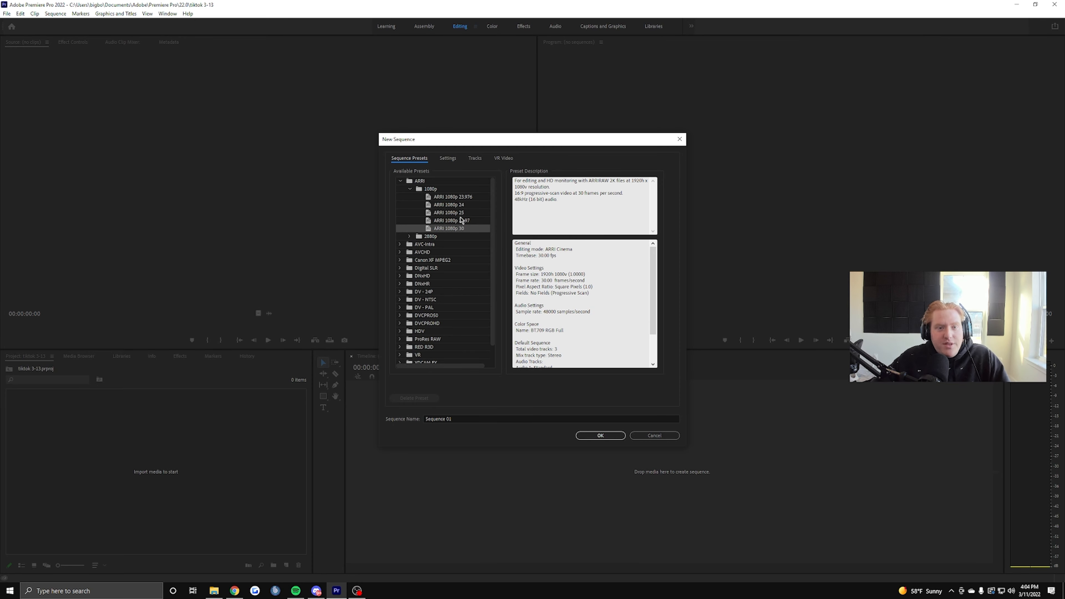
Set the new sequence's frame size to 1080 horizontal by 1920 vertical and create the sequence.
click(447, 159)
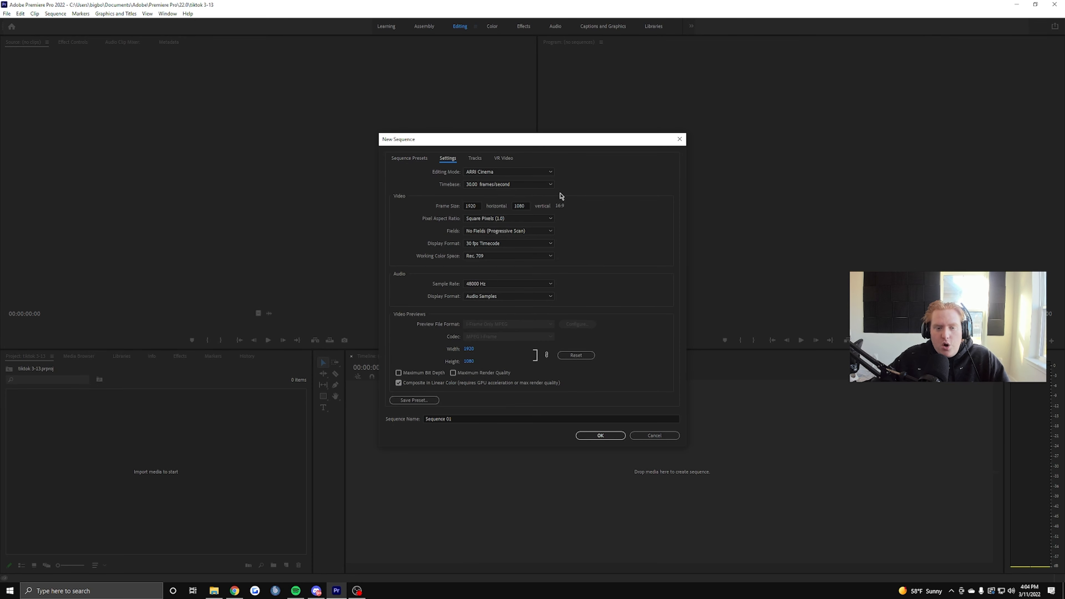
double_click(477, 205)
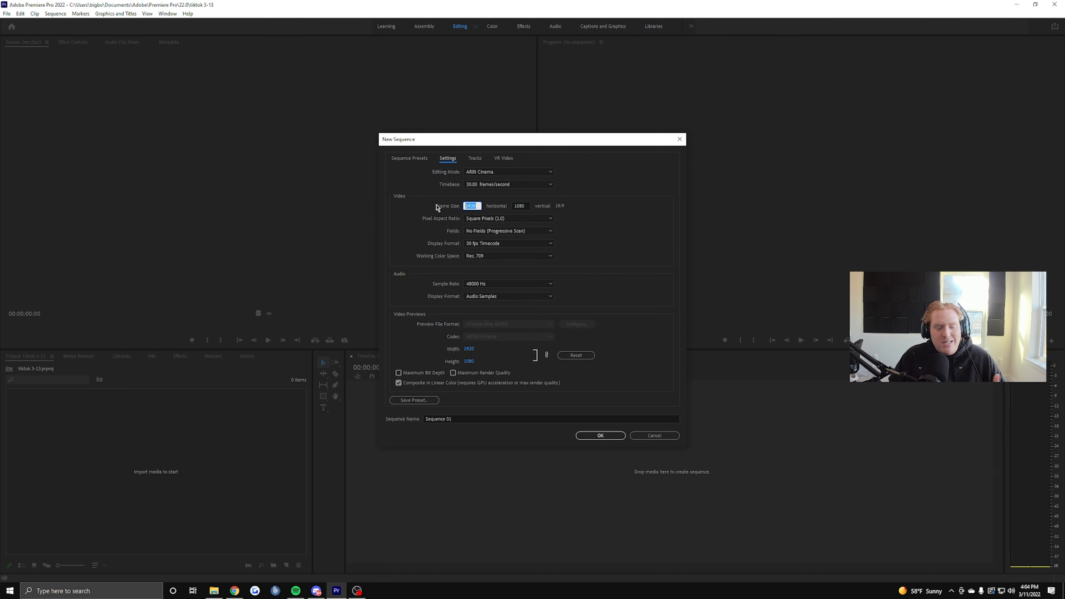
text(1080)
key(Tab)
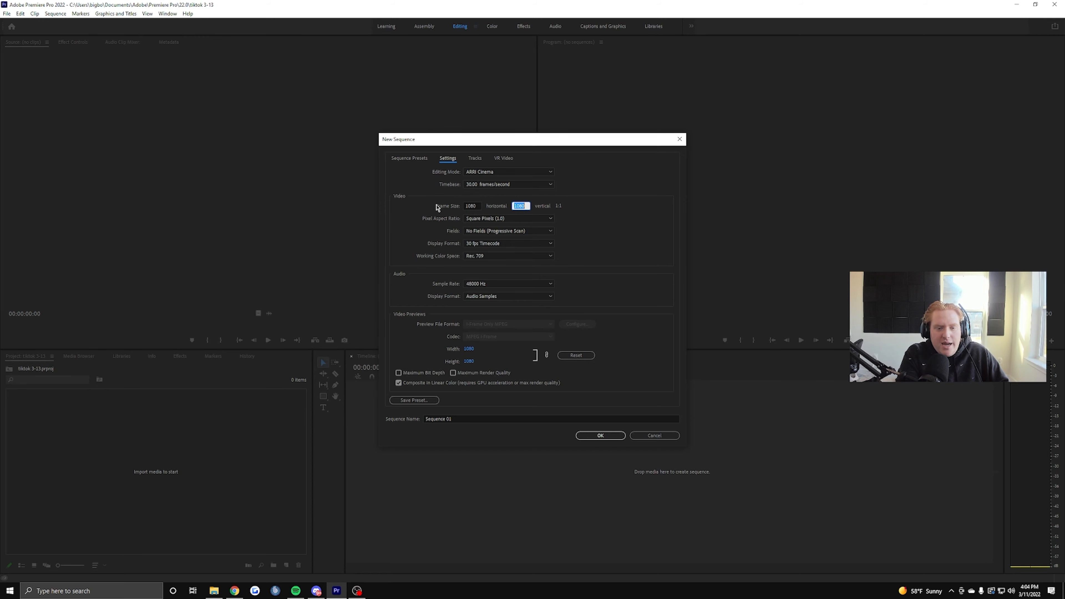
text(192)
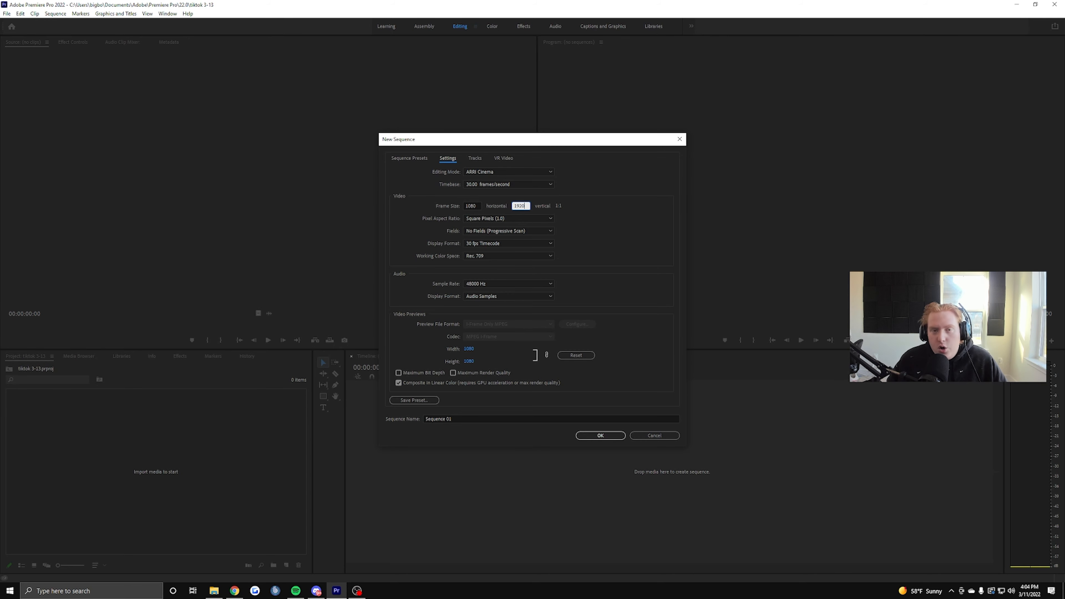
key(Return)
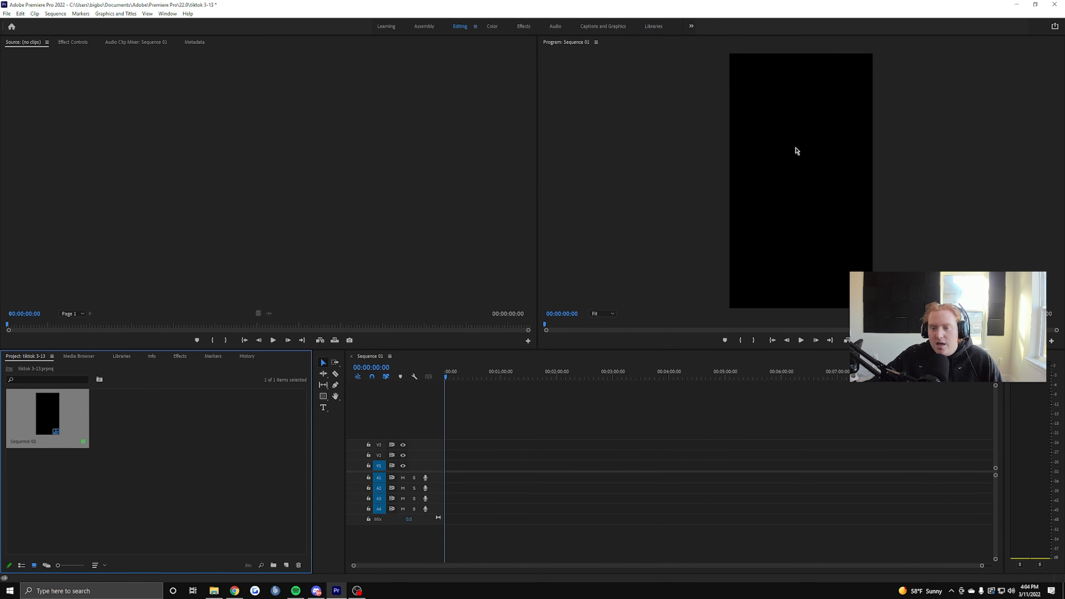
double_click(148, 414)
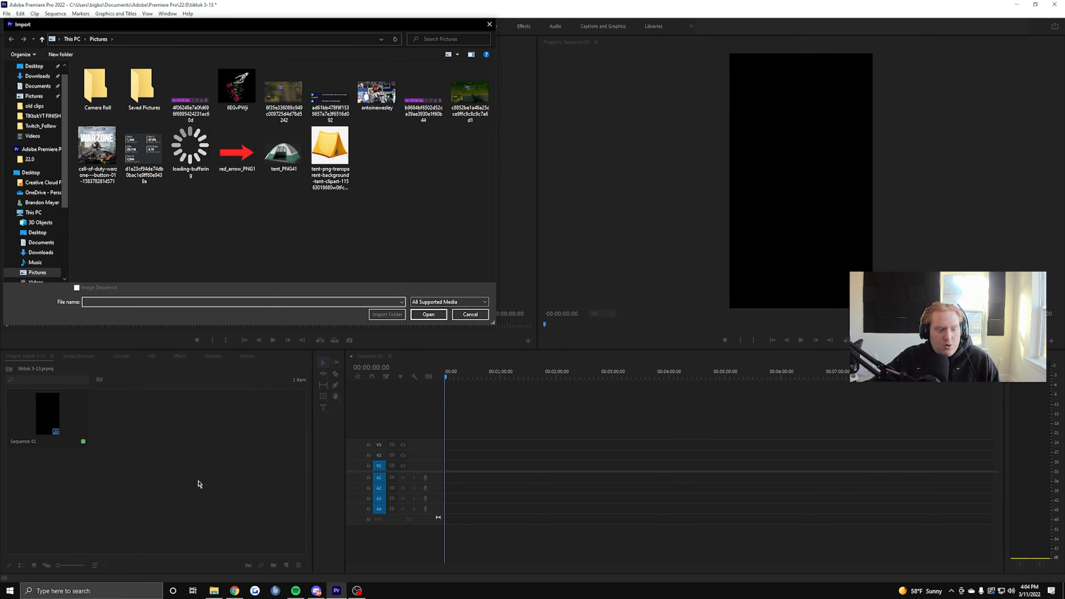
click(33, 136)
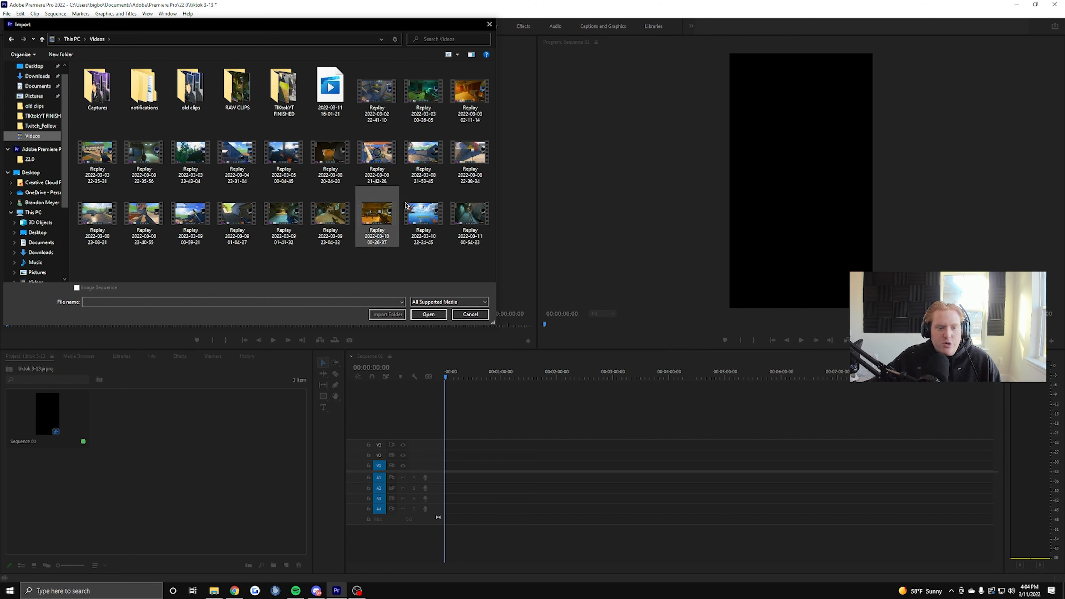
double_click(468, 220)
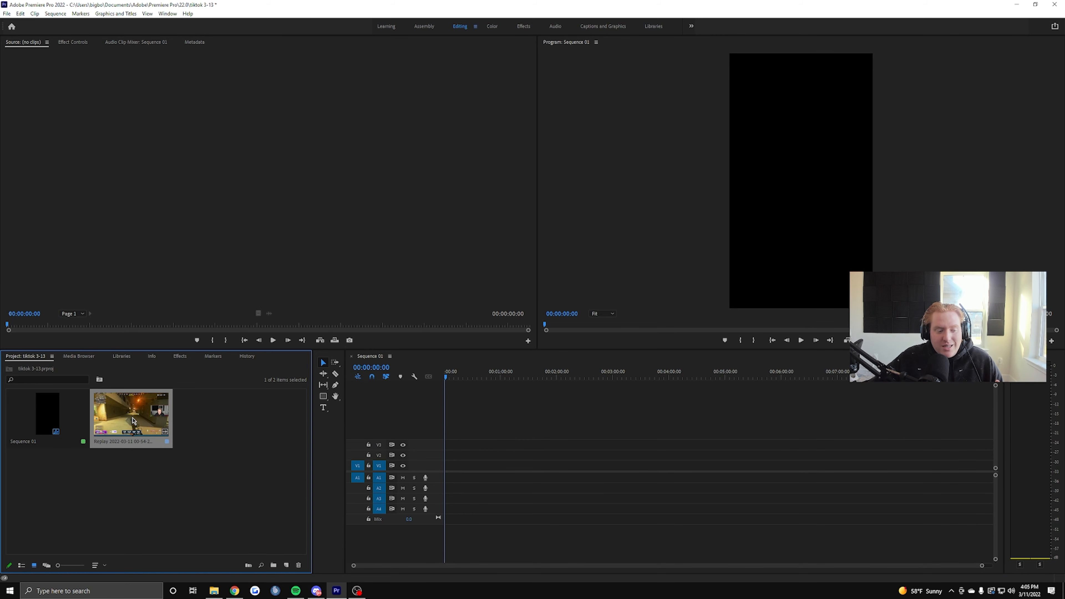
Place three copies of the replay clip end to end on tracks V1, V2 and V3, keeping the existing sequence settings.
drag(132, 421, 450, 447)
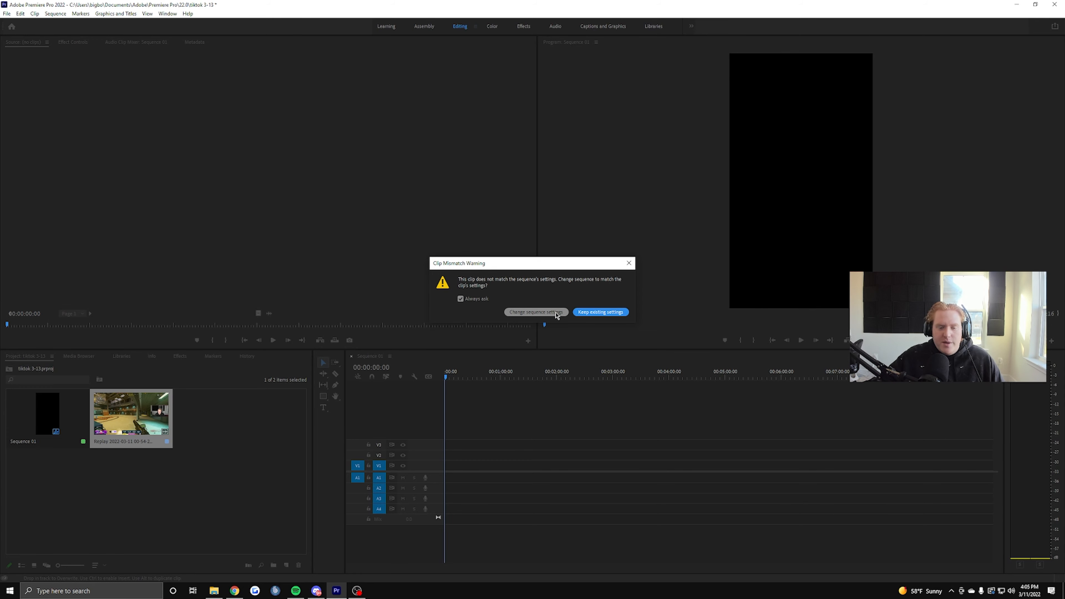
click(600, 312)
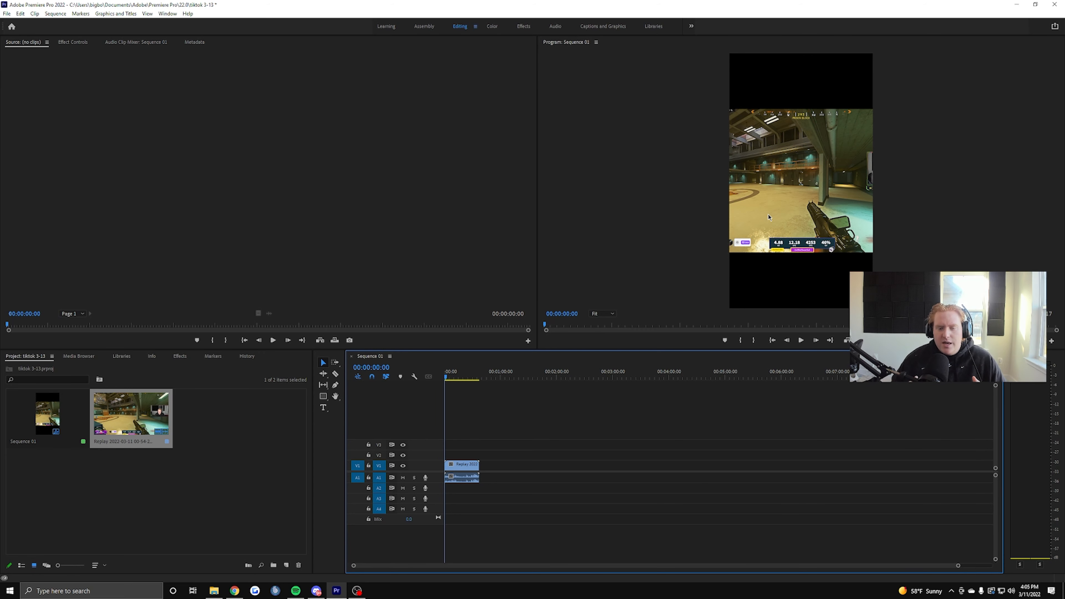
drag(769, 217, 481, 456)
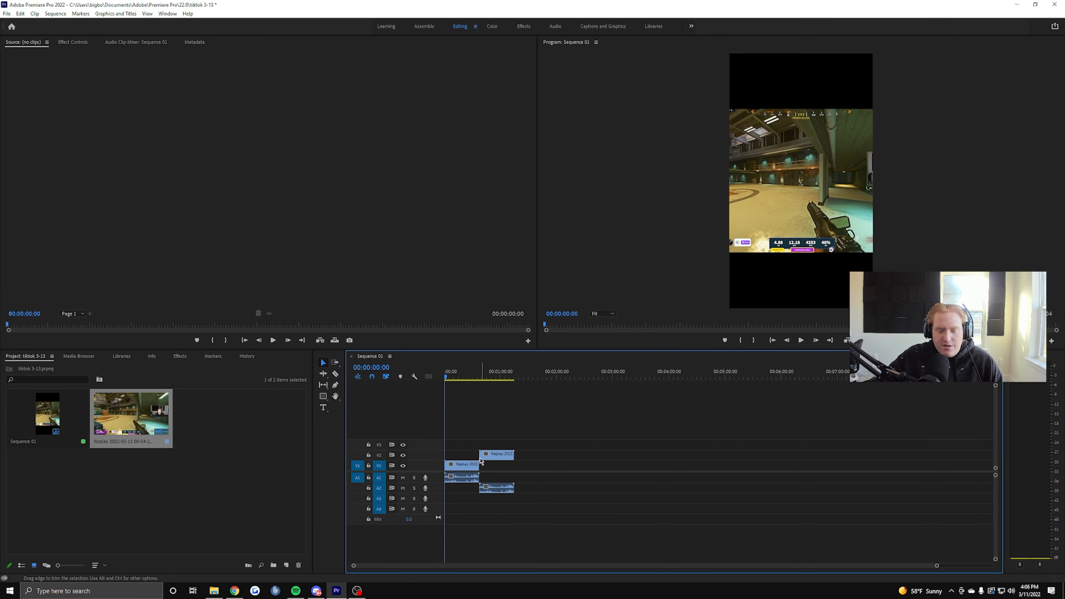
drag(169, 404, 522, 443)
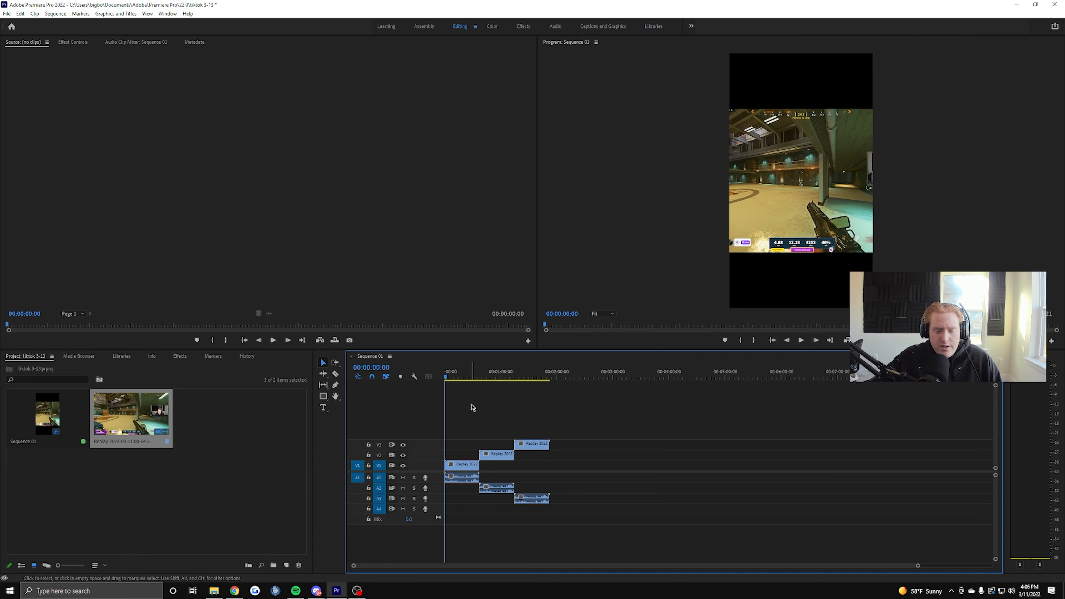
Move the V2 and V3 clips together with their audio along the timeline to just past the two-minute mark.
drag(476, 430, 612, 493)
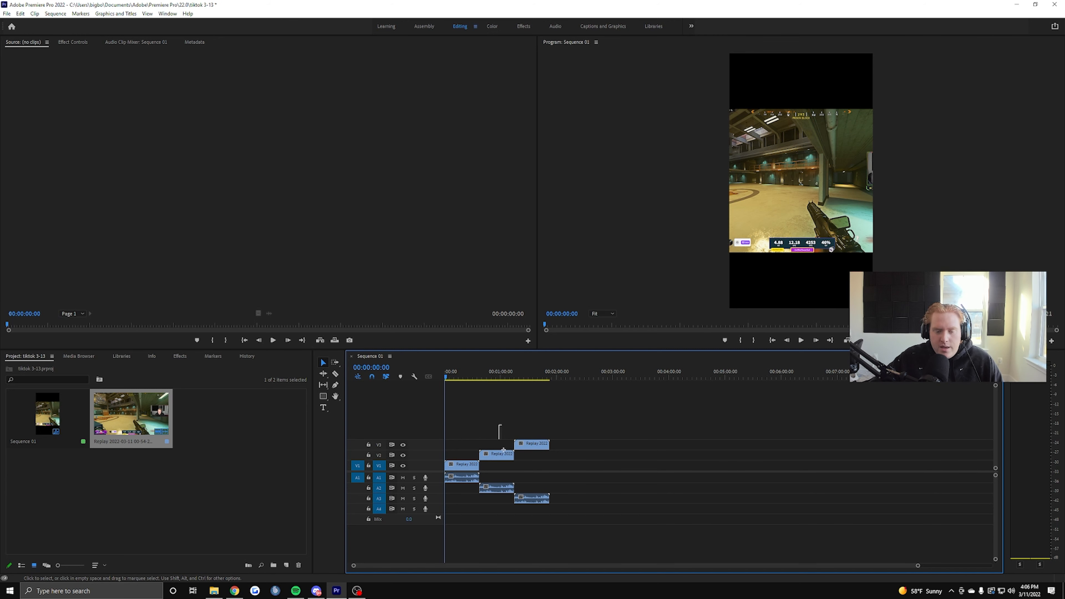
drag(499, 430, 564, 473)
drag(458, 427, 645, 511)
click(460, 426)
drag(460, 427, 639, 478)
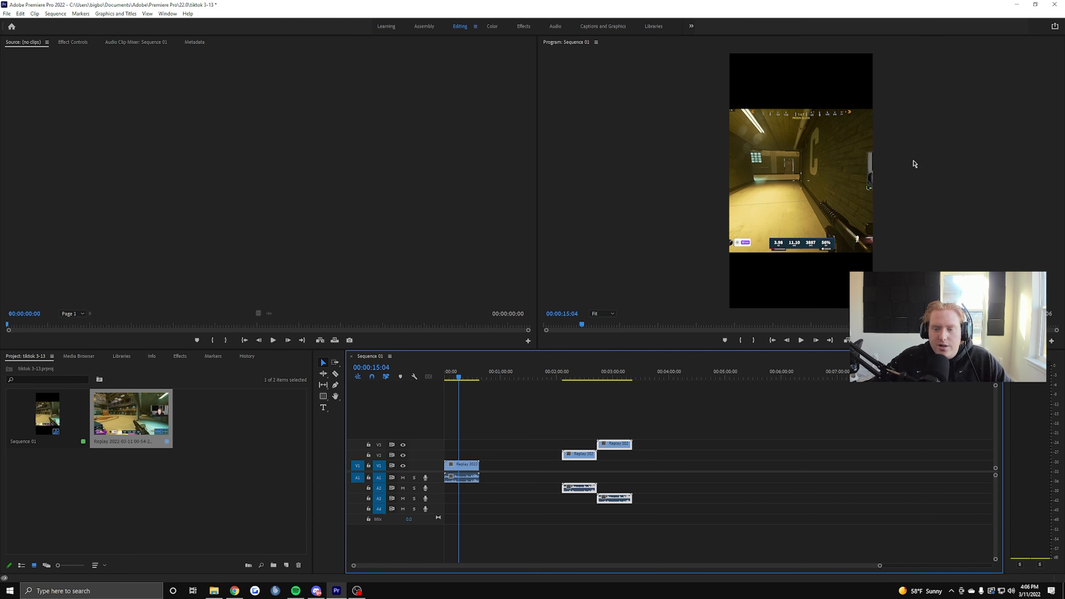
Scale up the V1 clip until it fills the whole vertical frame.
click(468, 465)
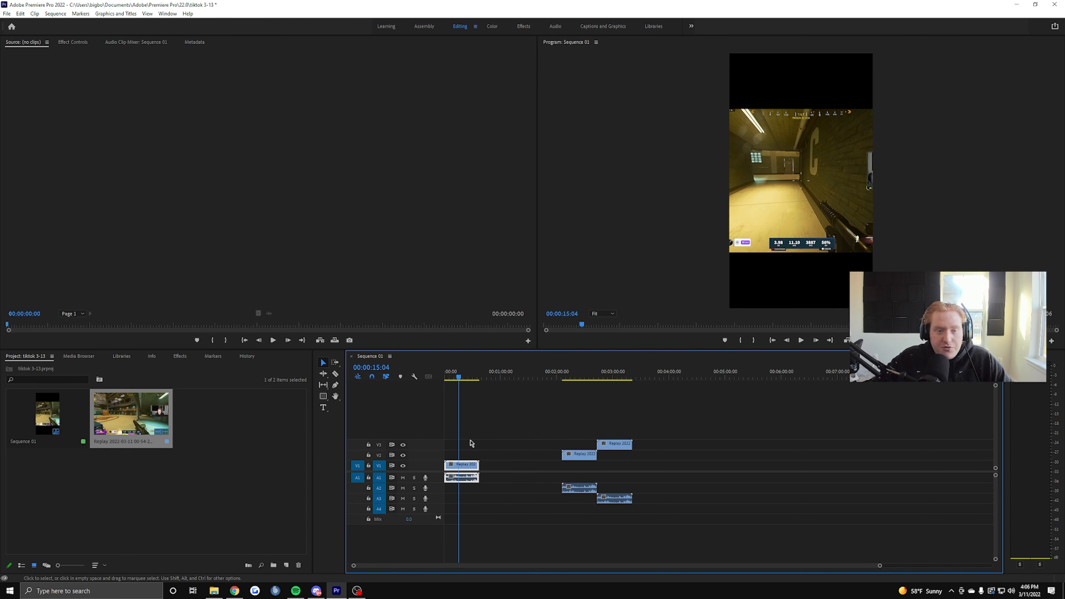
click(73, 42)
drag(99, 89, 135, 88)
Switch to the Effects workspace, find the Gaussian Blur video effect and apply it to the V1 clip.
click(523, 26)
click(912, 53)
text(gaus)
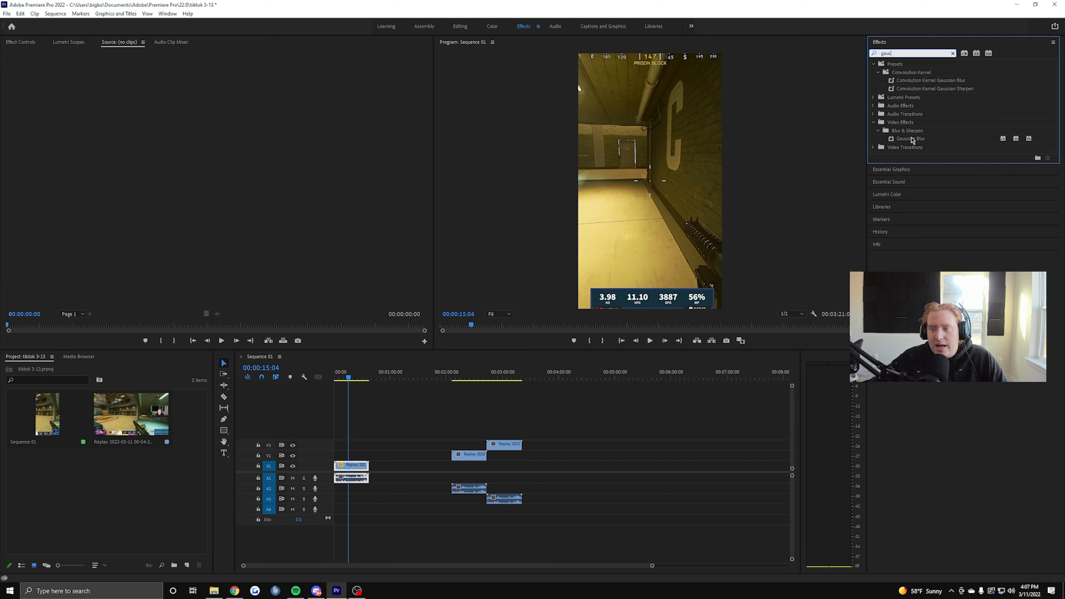
drag(912, 140, 351, 469)
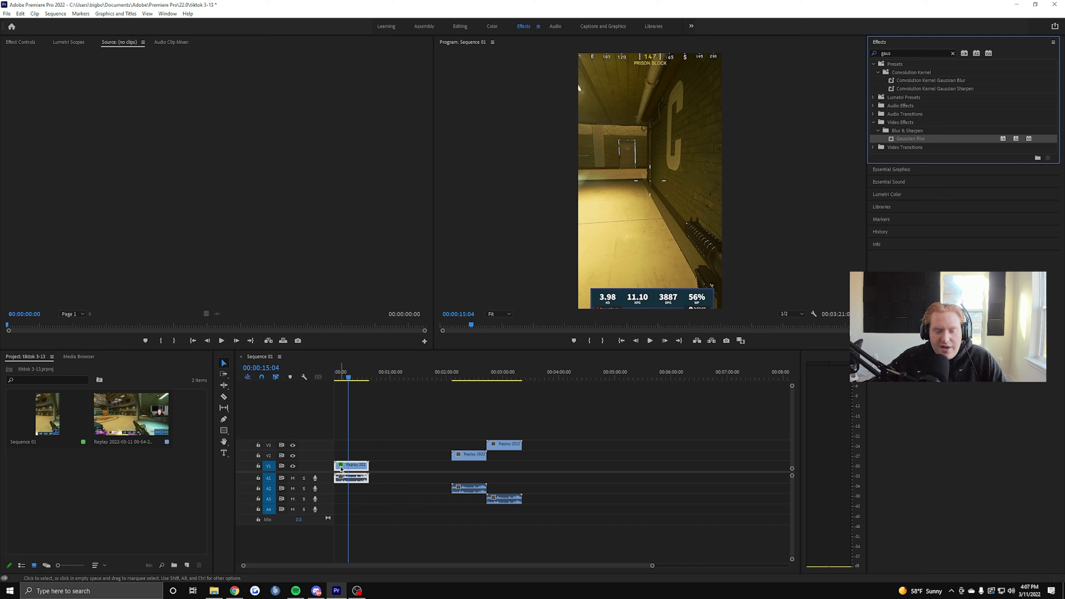
Set the Gaussian Blur blurriness of the V1 clip to about 35.
click(23, 45)
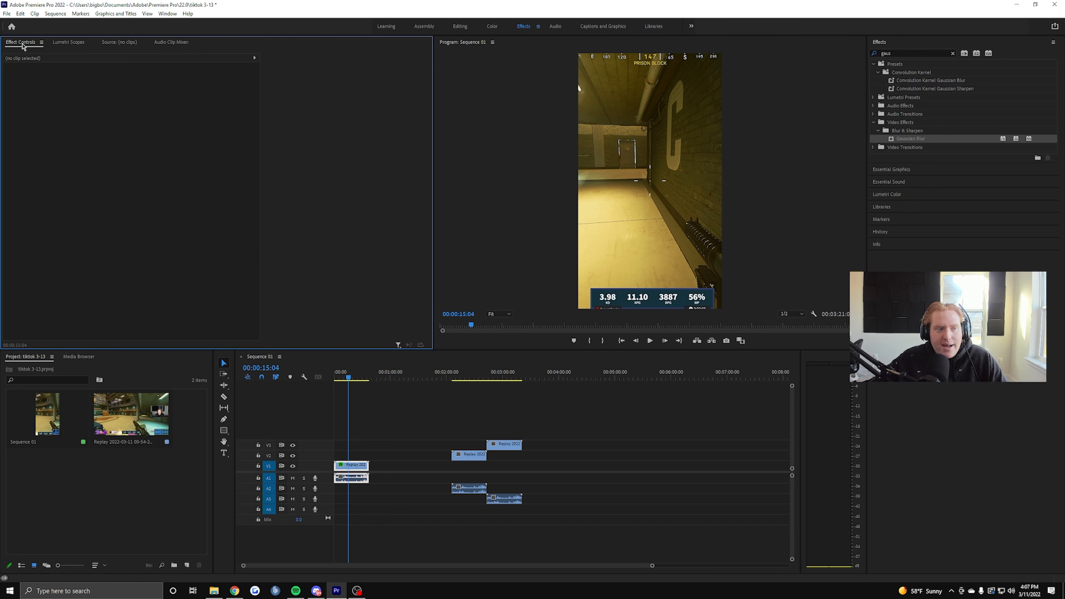
click(352, 464)
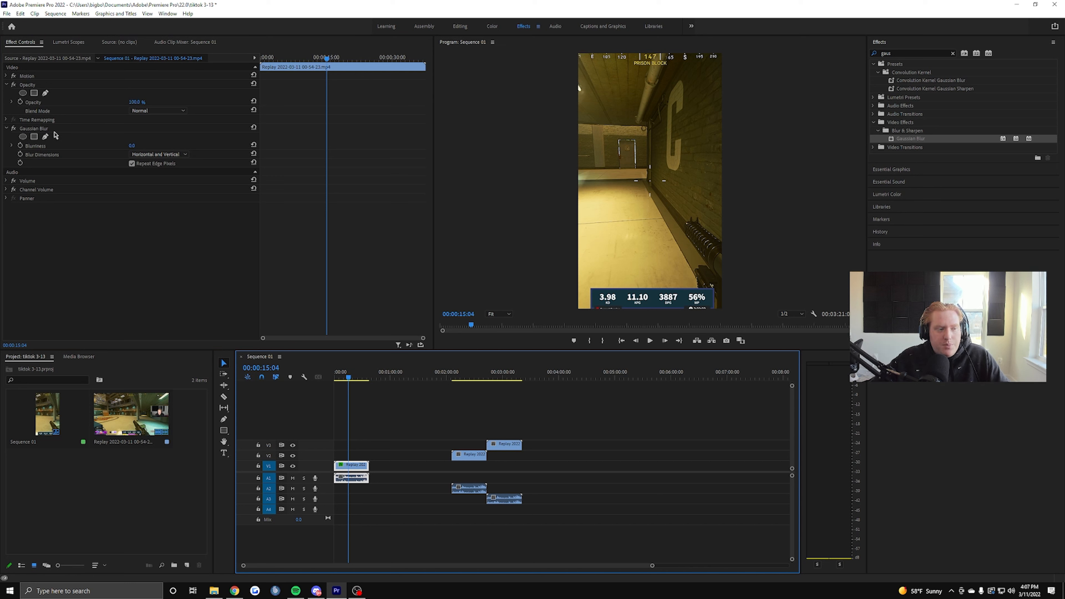
click(132, 146)
drag(131, 145, 146, 146)
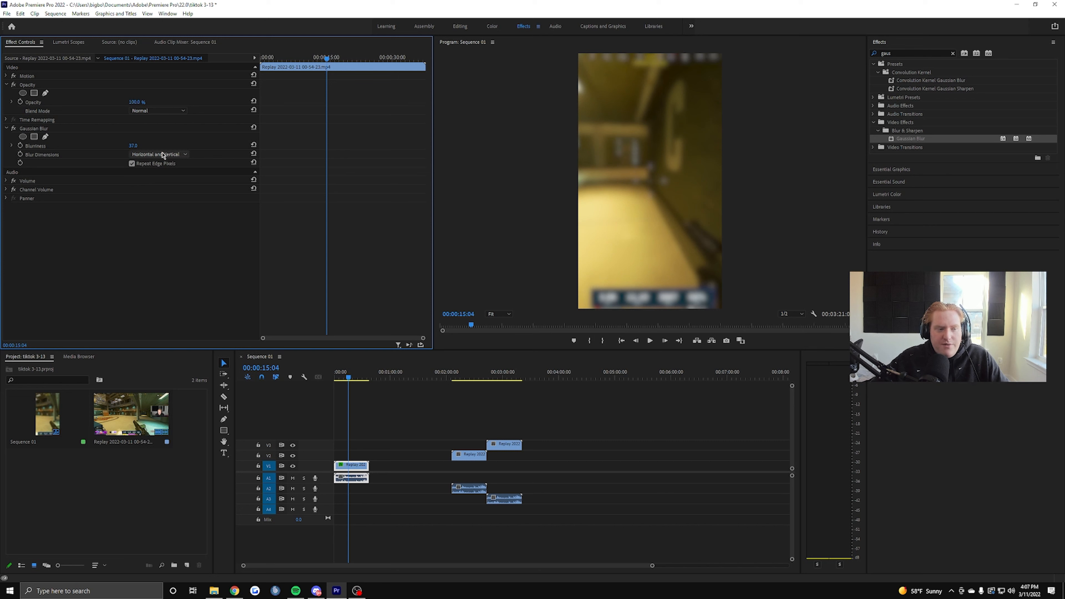
click(133, 146)
click(179, 240)
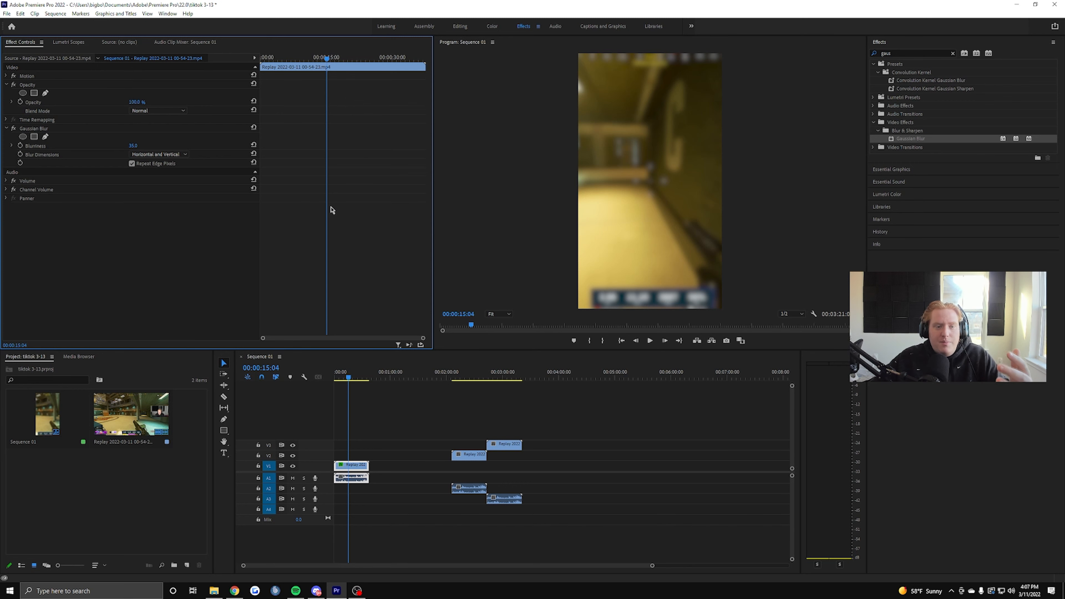
Enlarge the V2 gameplay clip slightly in the program preview, leaving empty bands above and below it.
click(393, 381)
drag(468, 454, 459, 454)
click(449, 378)
double_click(650, 180)
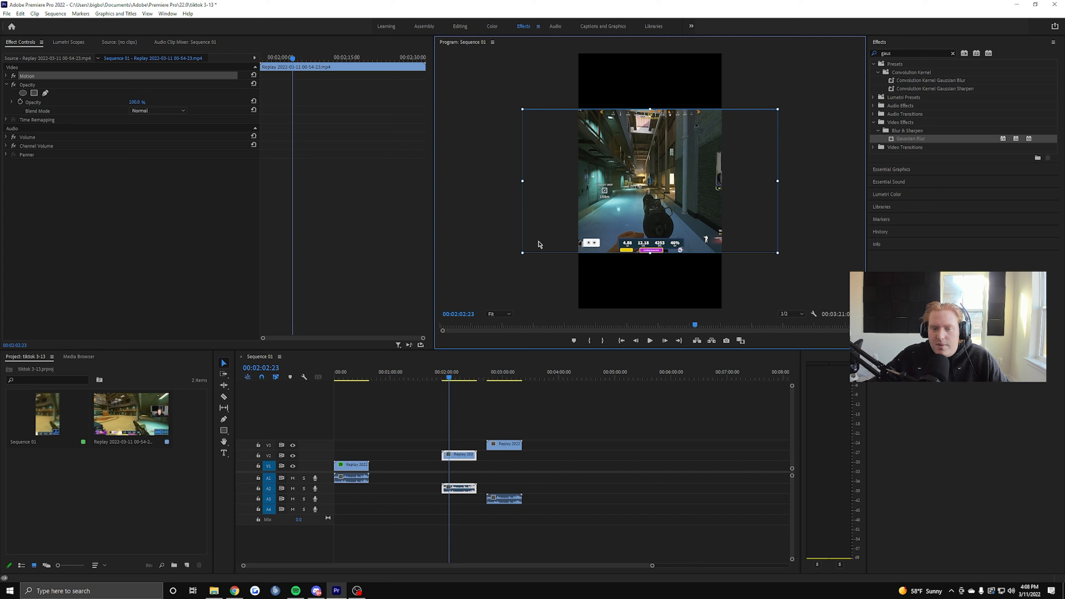
drag(522, 252, 516, 259)
click(813, 152)
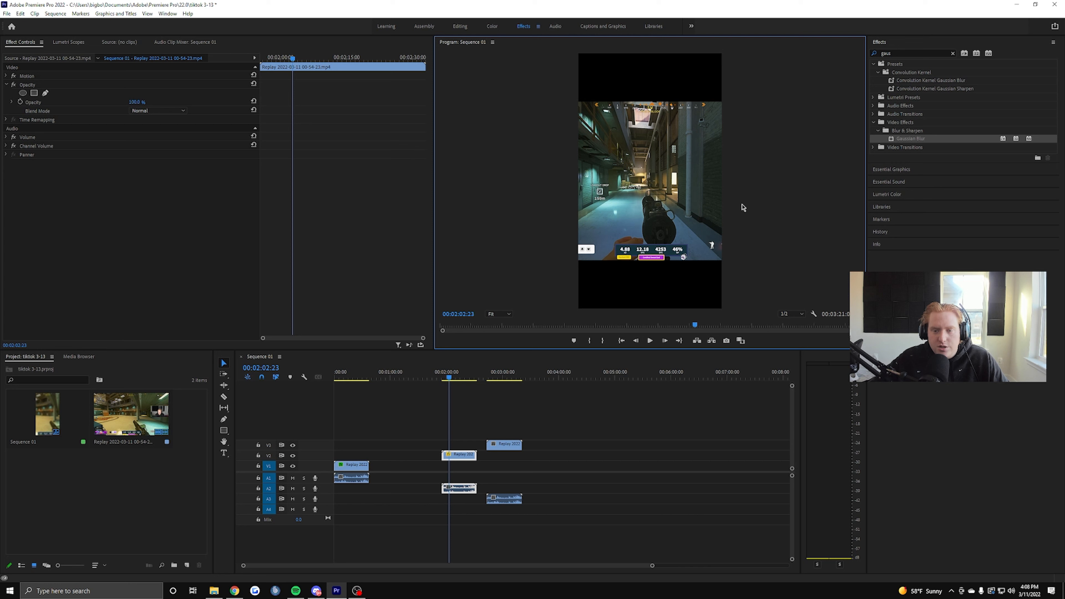
Move the enlarged V2 clip to the start of the timeline, directly above the blurred V1 clip.
drag(458, 457, 346, 456)
click(380, 420)
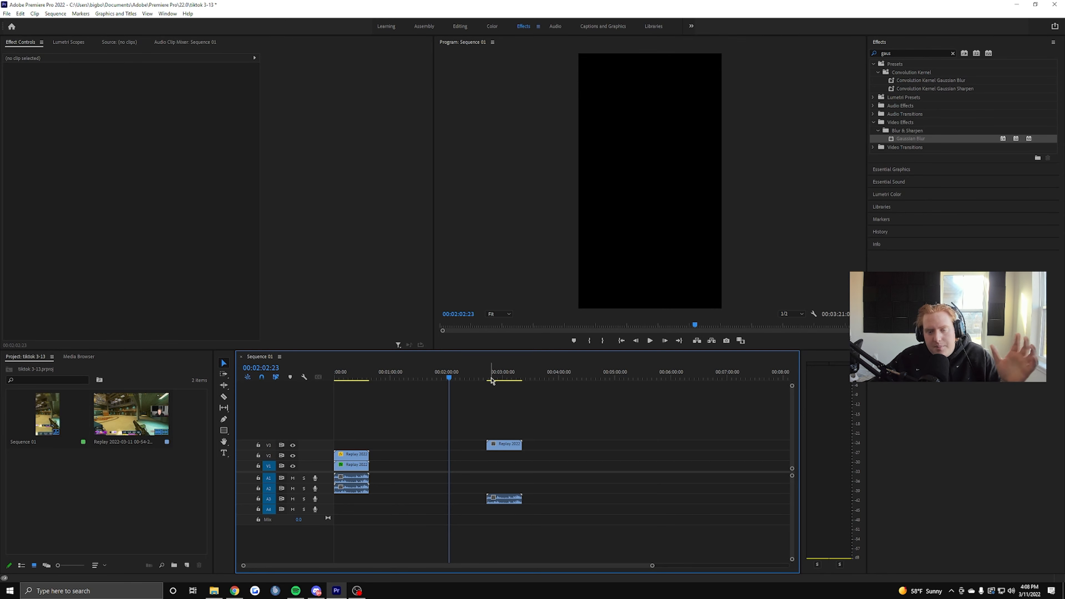
Enlarge the V3 gameplay clip and reposition it in the program preview so its webcam picture sits centred near the frame's upper edge.
click(495, 379)
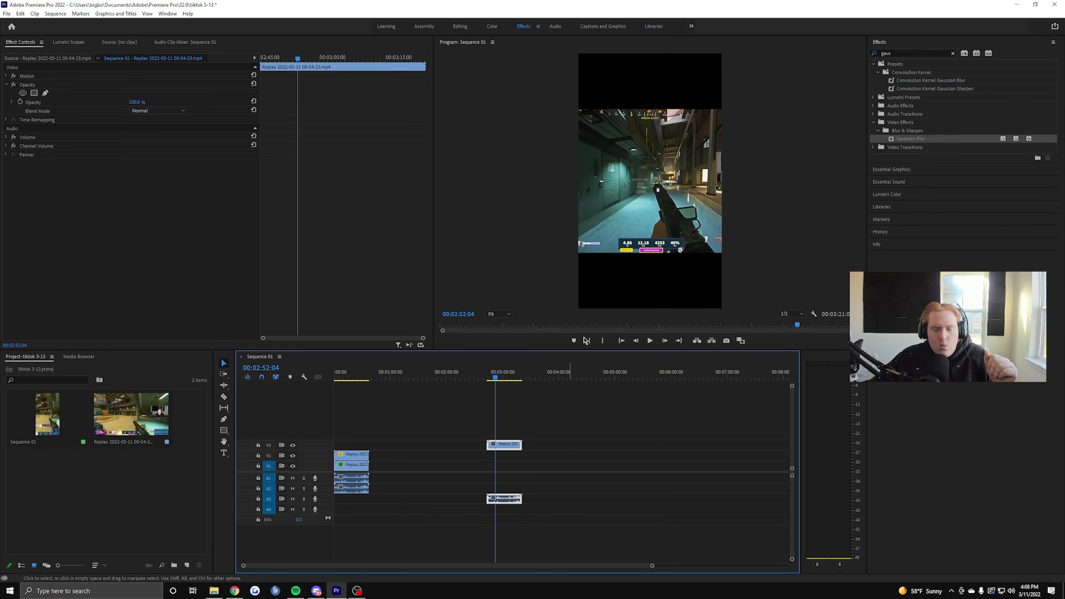
double_click(617, 224)
drag(617, 224, 525, 130)
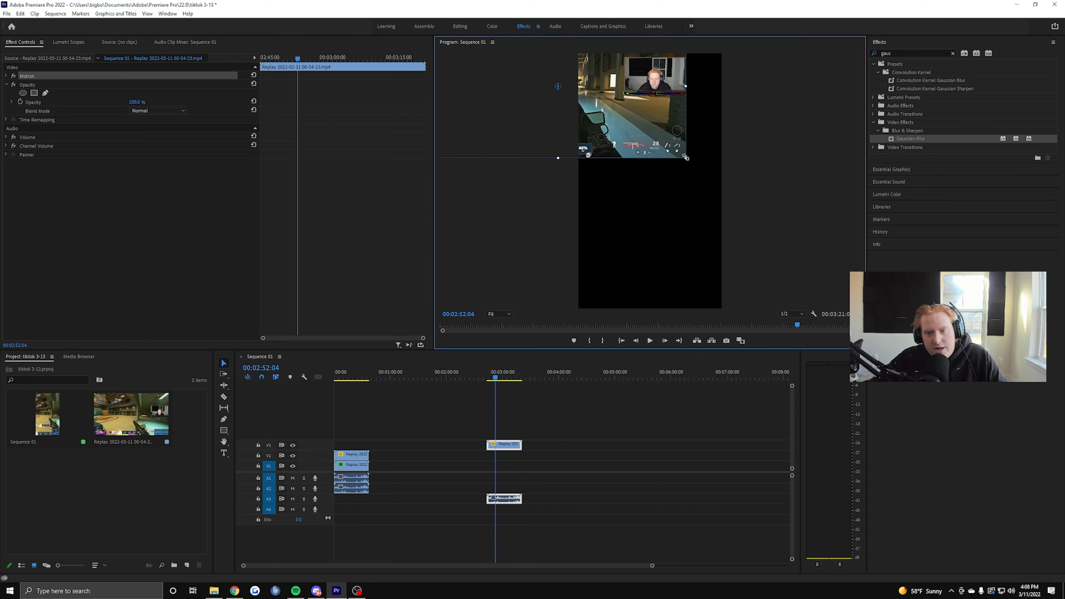
drag(686, 157, 716, 180)
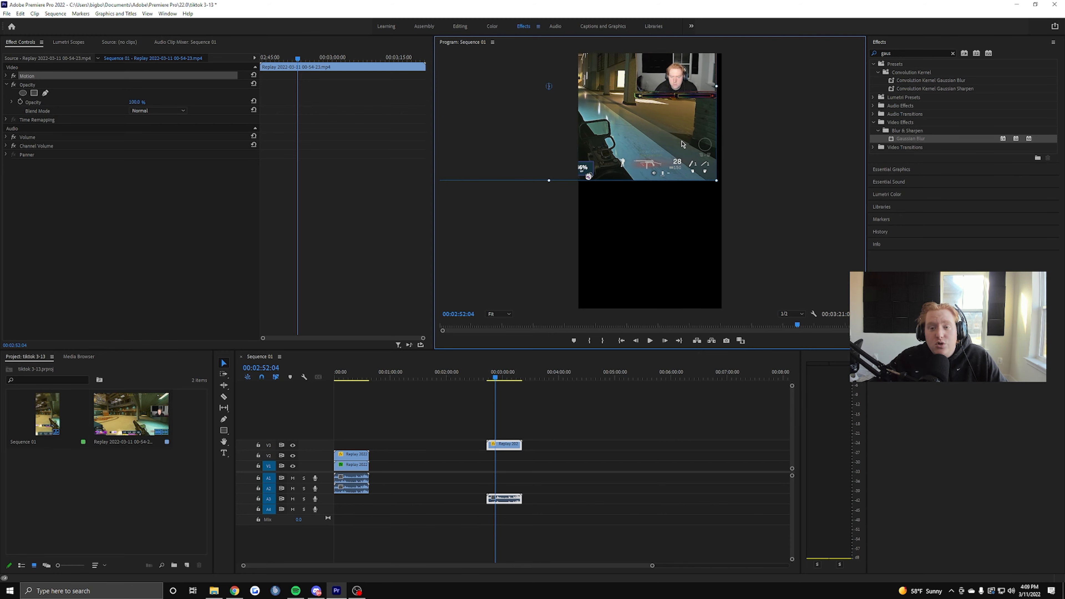
drag(681, 143, 667, 150)
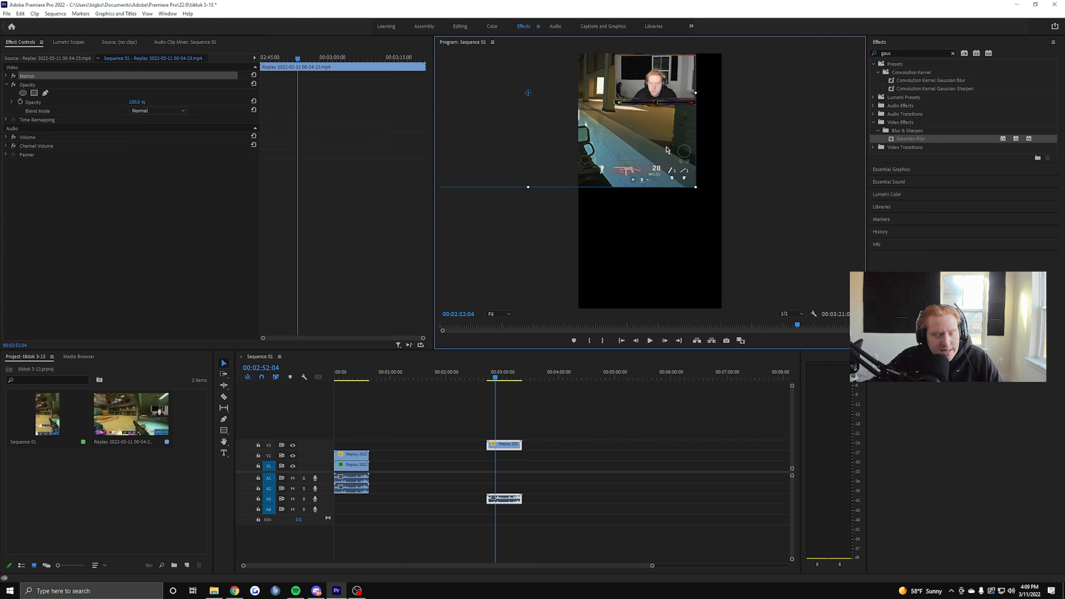
drag(667, 150, 669, 151)
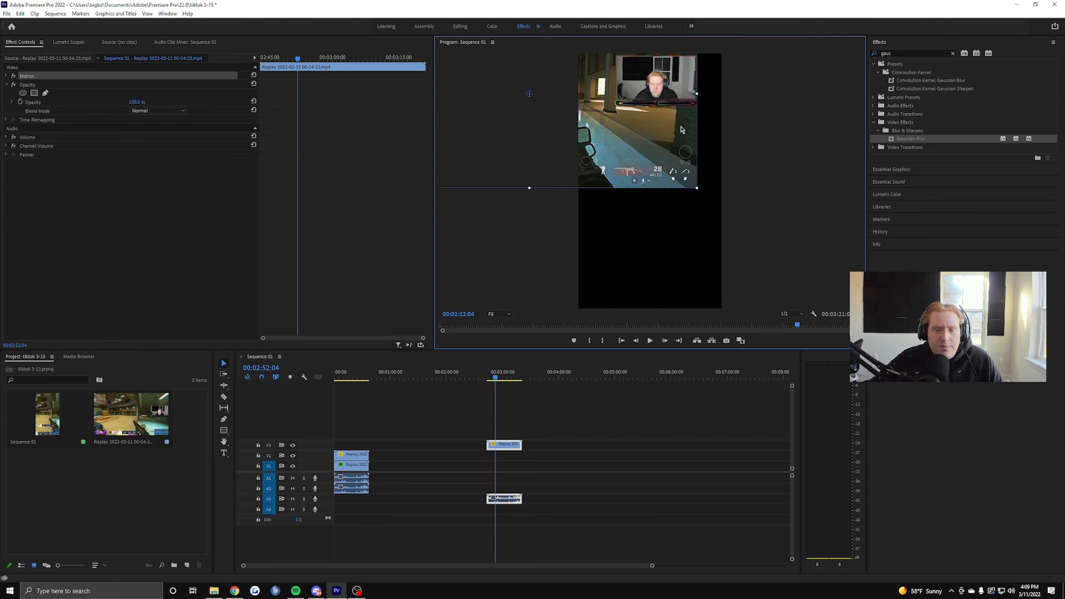
click(761, 147)
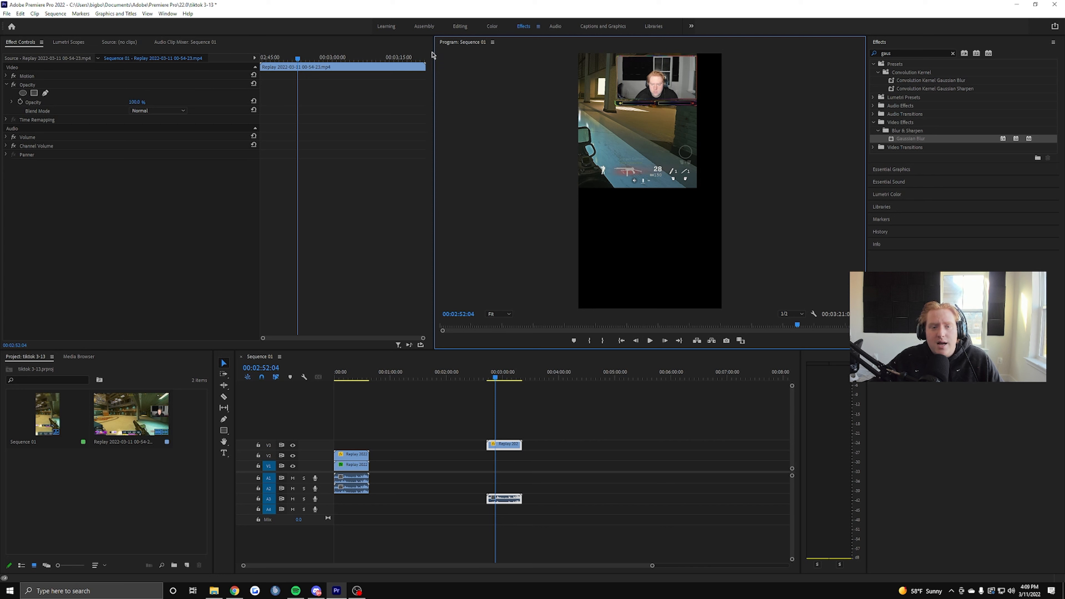
Add a rectangular opacity mask to the V3 clip and place it over the webcam picture.
click(33, 94)
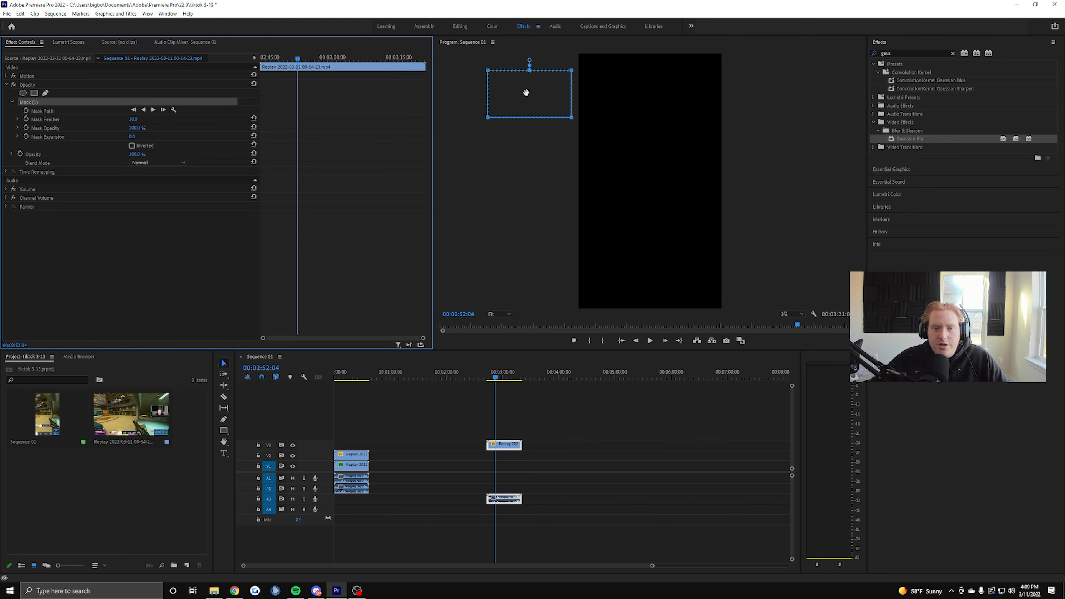
click(526, 92)
drag(526, 92, 652, 77)
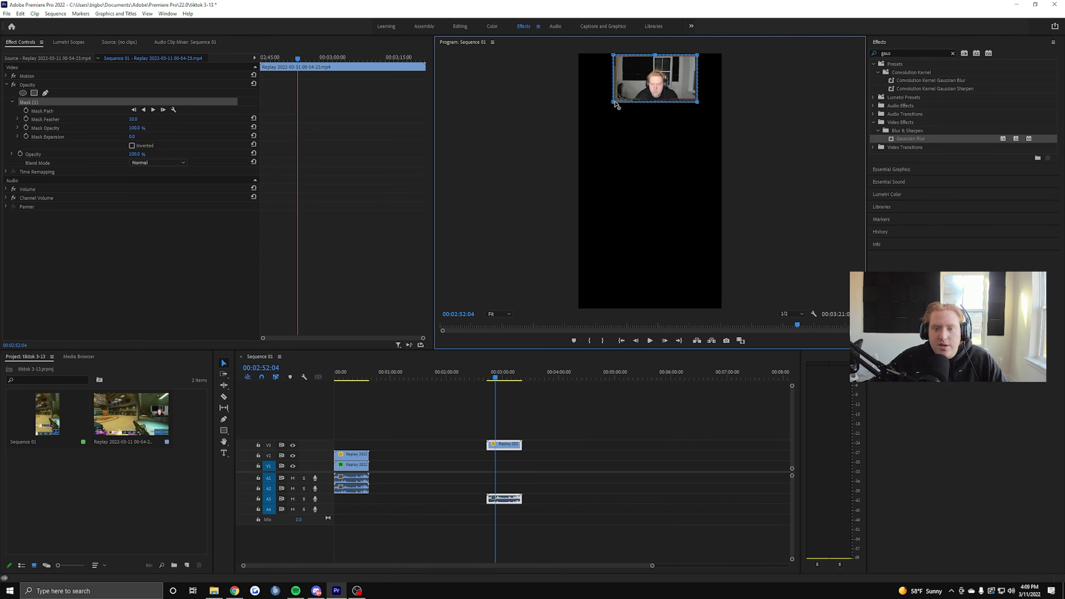
Pull the four corners of the V3 clip's mask slightly inward to fit the webcam picture's edges.
drag(614, 102, 616, 99)
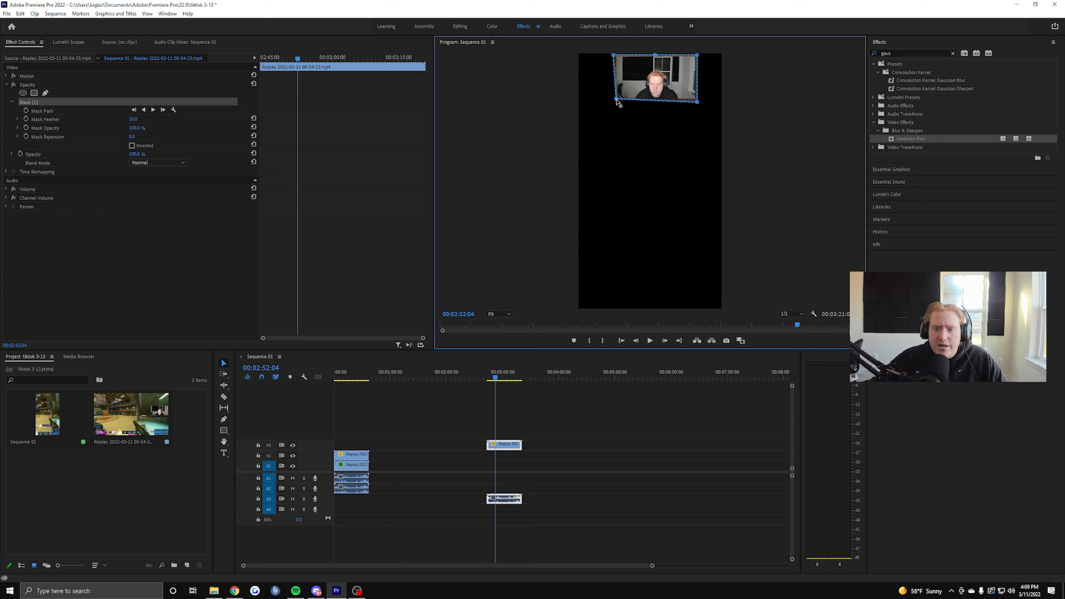
drag(614, 56, 616, 59)
drag(697, 102, 693, 100)
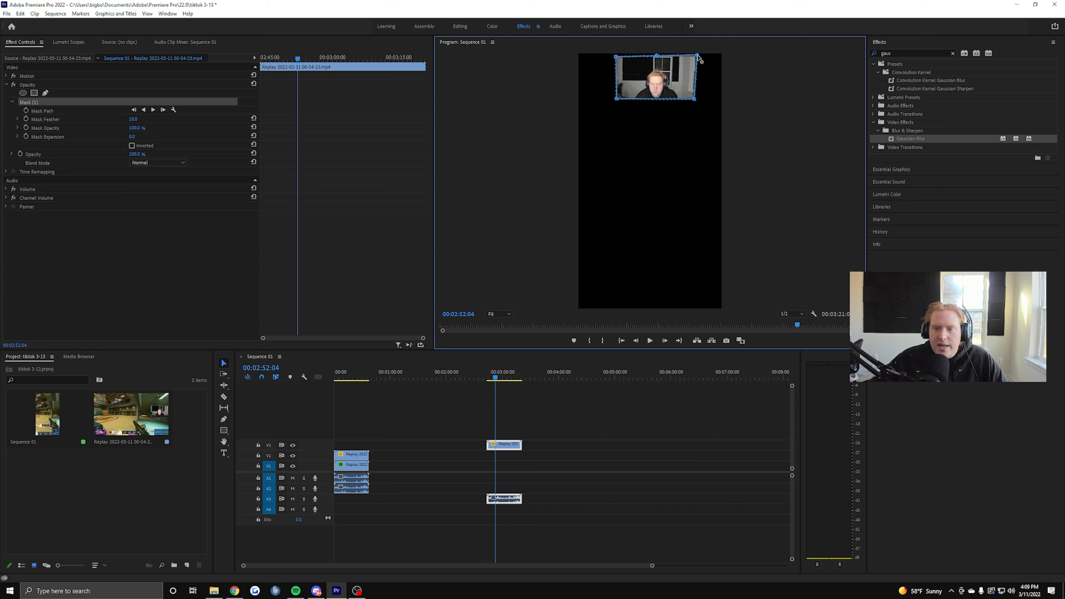
drag(697, 54, 695, 56)
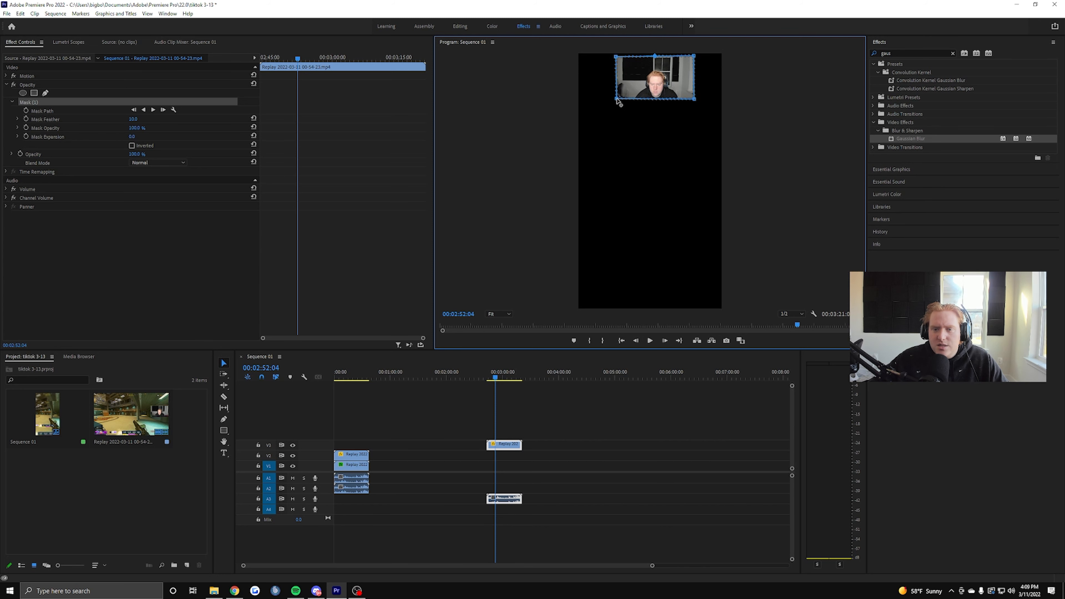
click(529, 429)
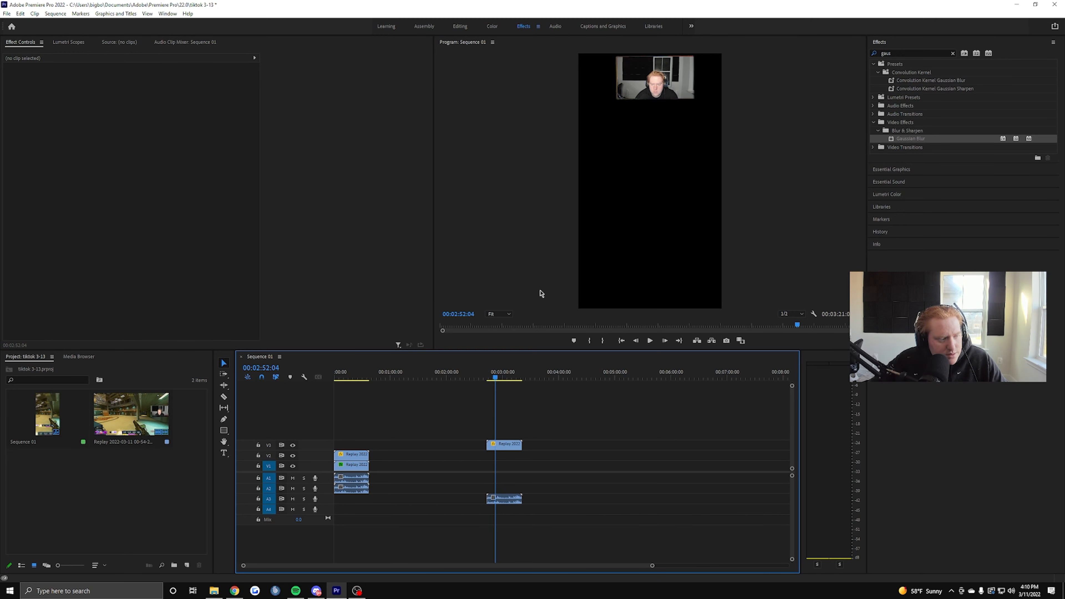
Move the masked V3 webcam clip to the start of the timeline, directly above the V2 and V1 clips.
drag(504, 444, 353, 444)
click(334, 377)
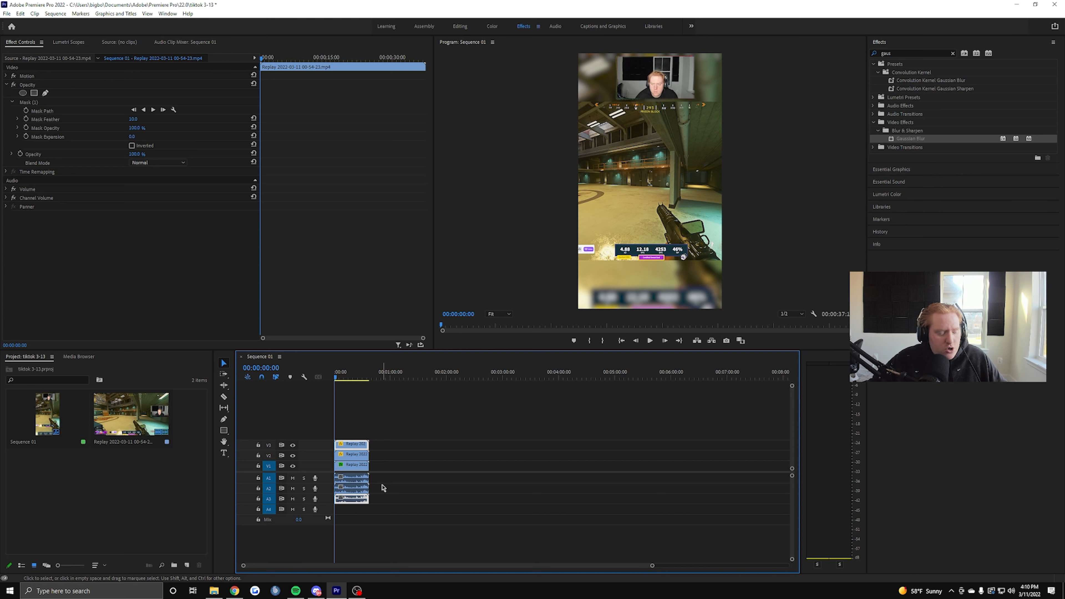
scroll(355, 520, up, 3)
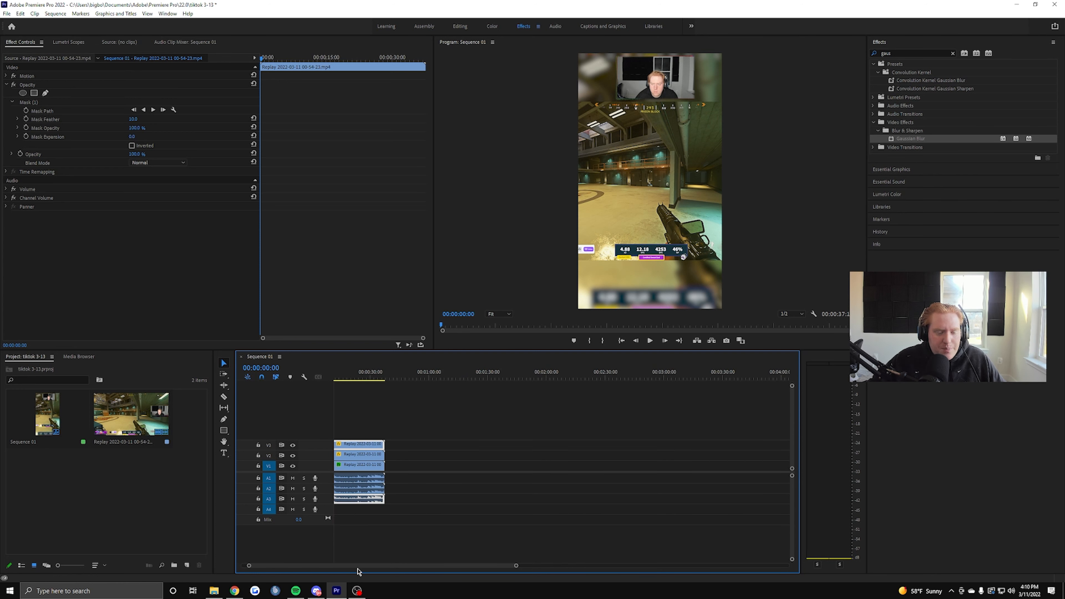
scroll(331, 572, up, 2)
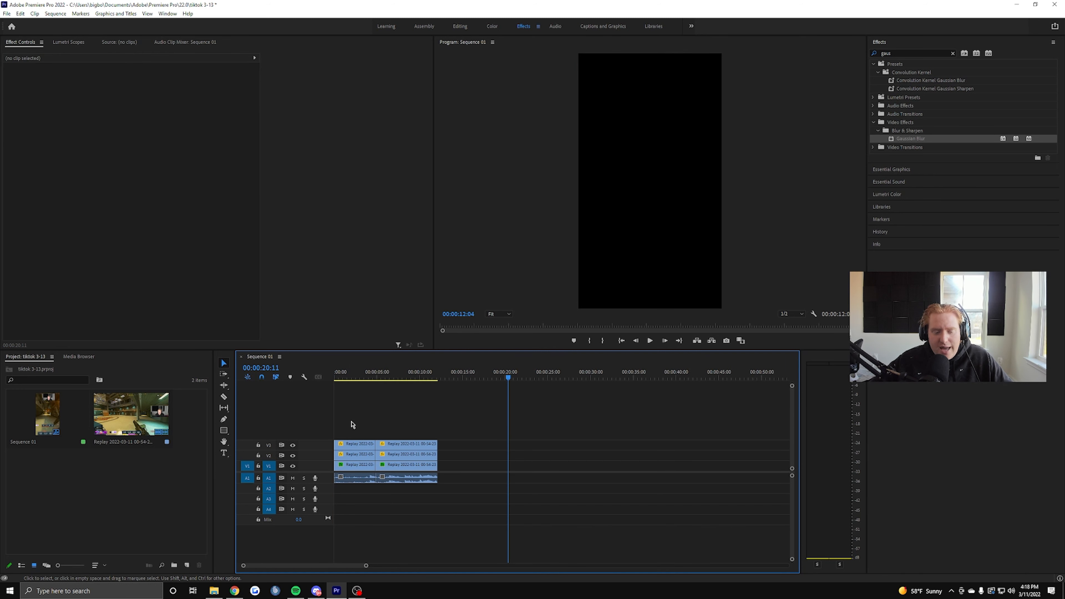
Preview the opening of the layered sequence and return the playhead to its start.
drag(345, 374, 333, 377)
key(space)
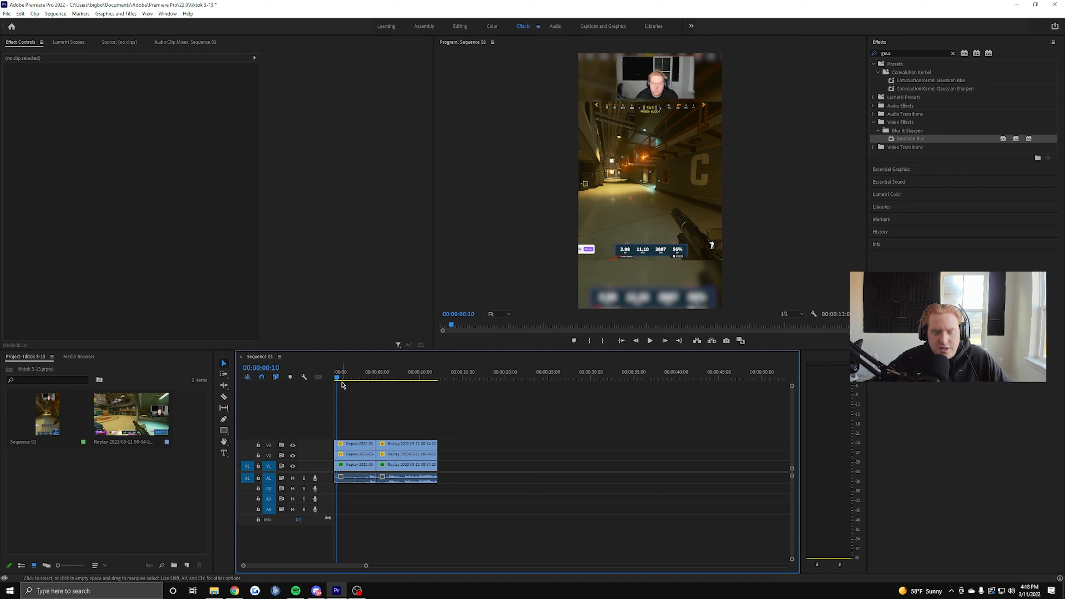
click(334, 376)
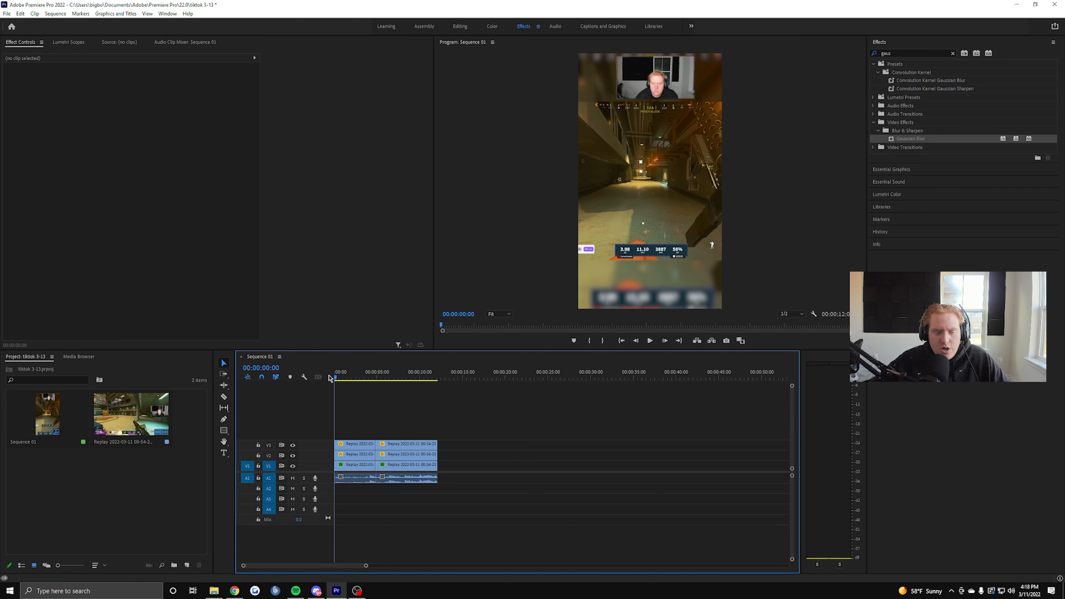
Export the sequence as an H.264 video named "test clip" in the TIKtokYT FINISHED folder.
click(8, 14)
mouse_move(41, 273)
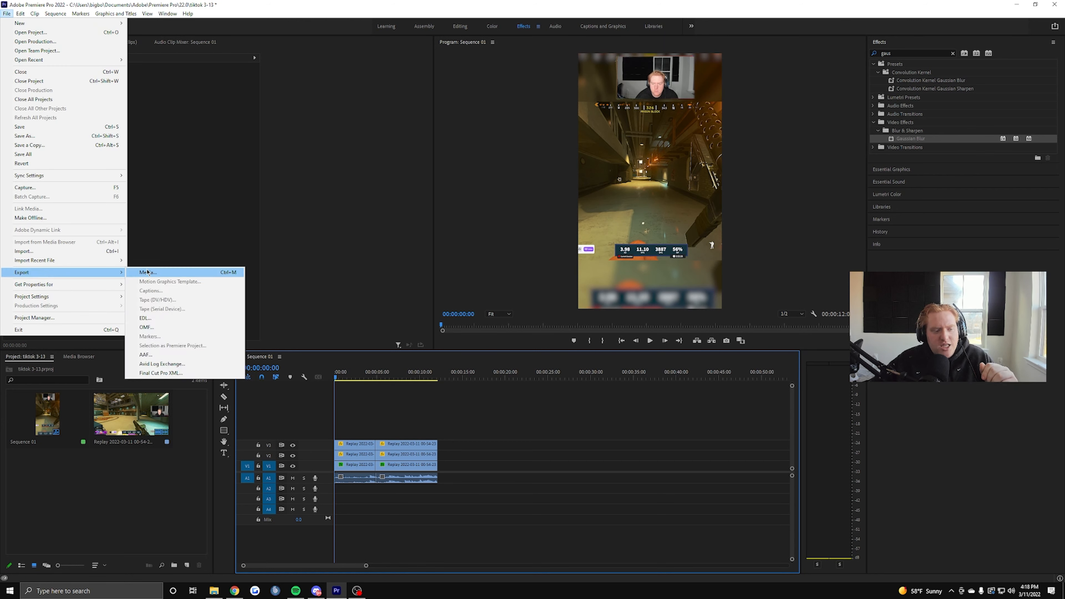
click(293, 273)
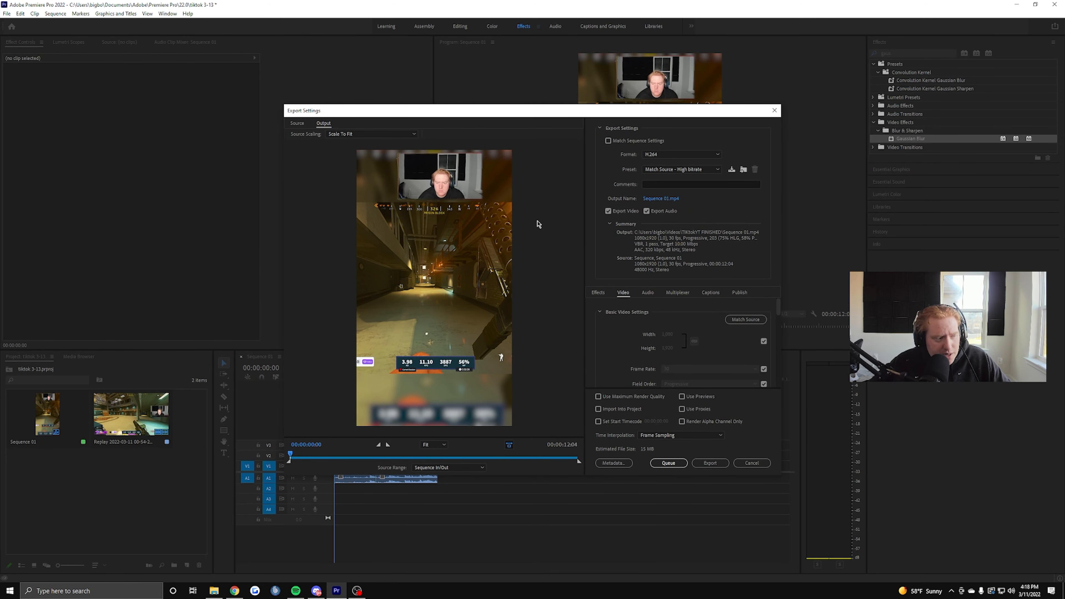
click(661, 198)
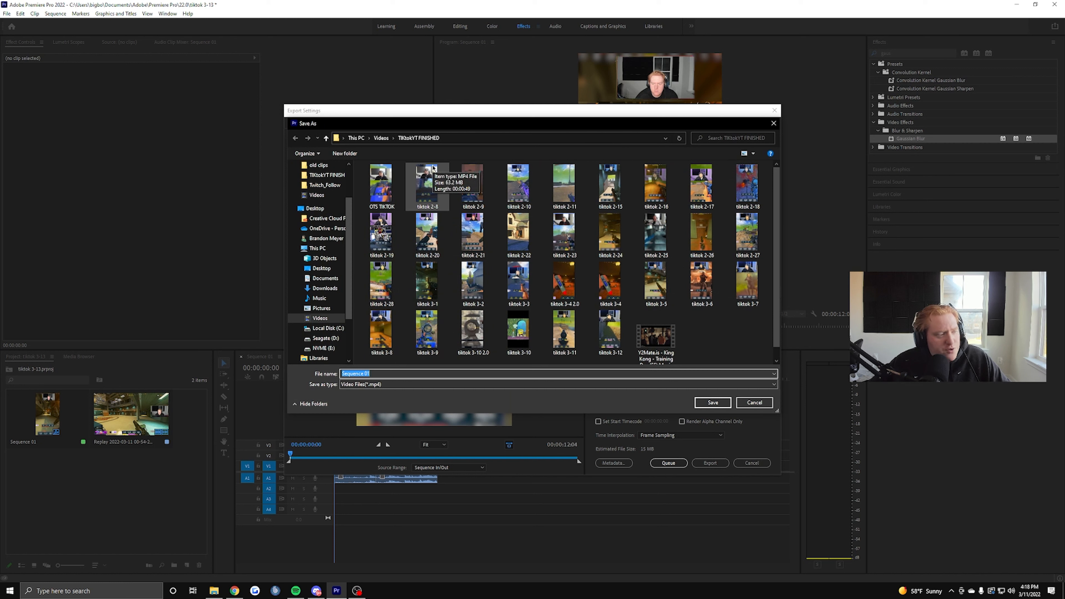
text(test clip)
click(712, 402)
click(709, 462)
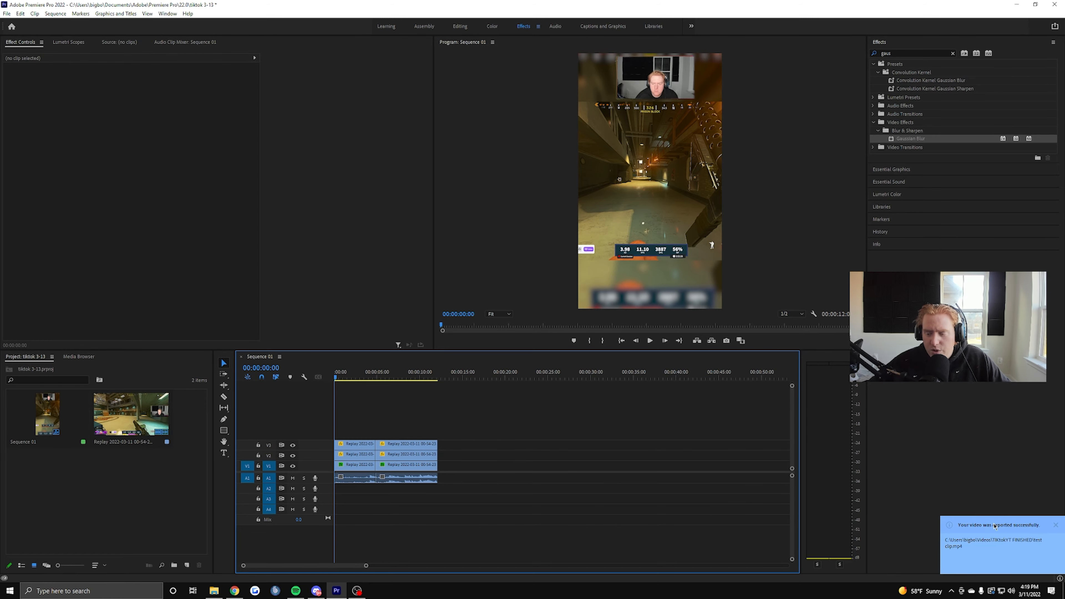
Dismiss the export notification, switch to File Explorer and play the exported "test clip" video.
click(1055, 524)
click(214, 591)
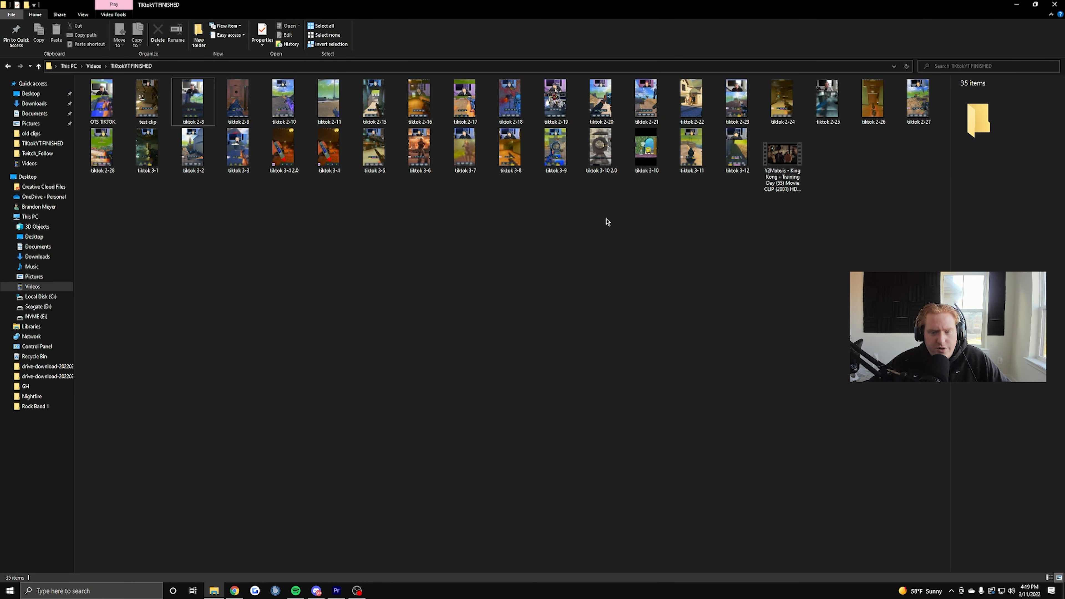
double_click(143, 102)
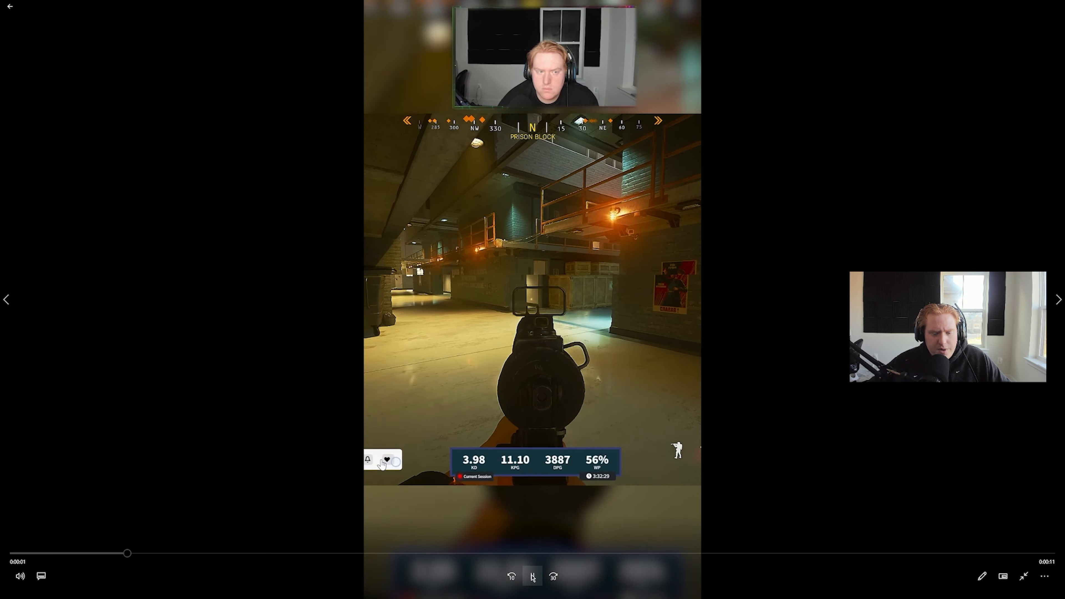